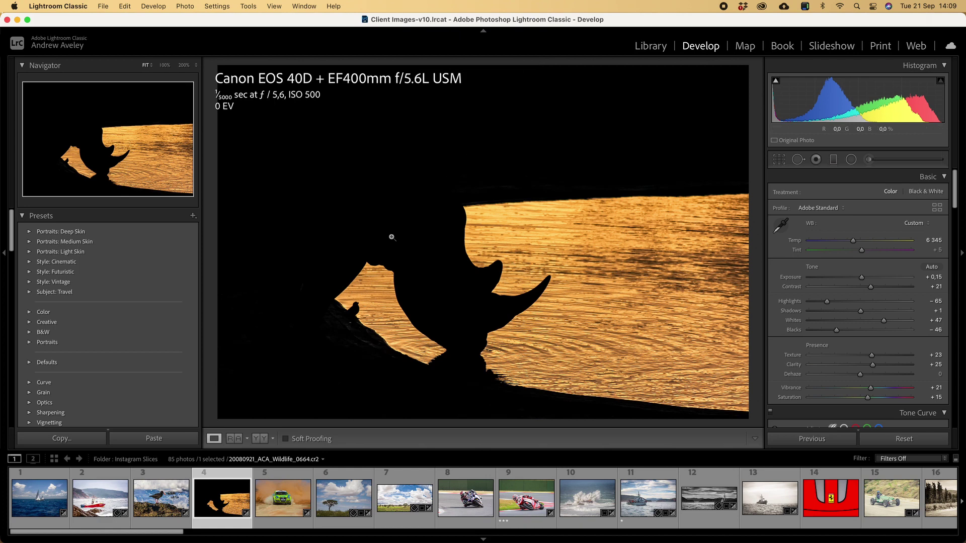
Scroll the filmstrip to bring the rhino silhouette photo into view.
{"action": "mouse_move", "coordinate": [142, 535]}
{"action": "left_mouse_down"}
{"action": "mouse_move", "coordinate": [343, 531]}
{"action": "mouse_move", "coordinate": [131, 529]}
{"action": "left_mouse_up"}
Crop the rhino silhouette photo to a 1 x 1 square, shifting the subject within the frame.
{"action": "key", "text": "r"}
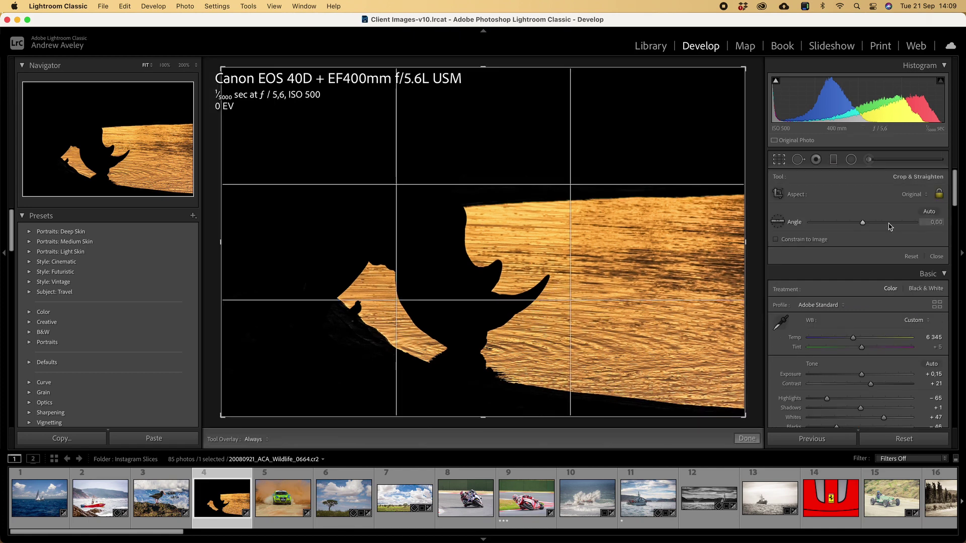
{"action": "left_click", "coordinate": [924, 195]}
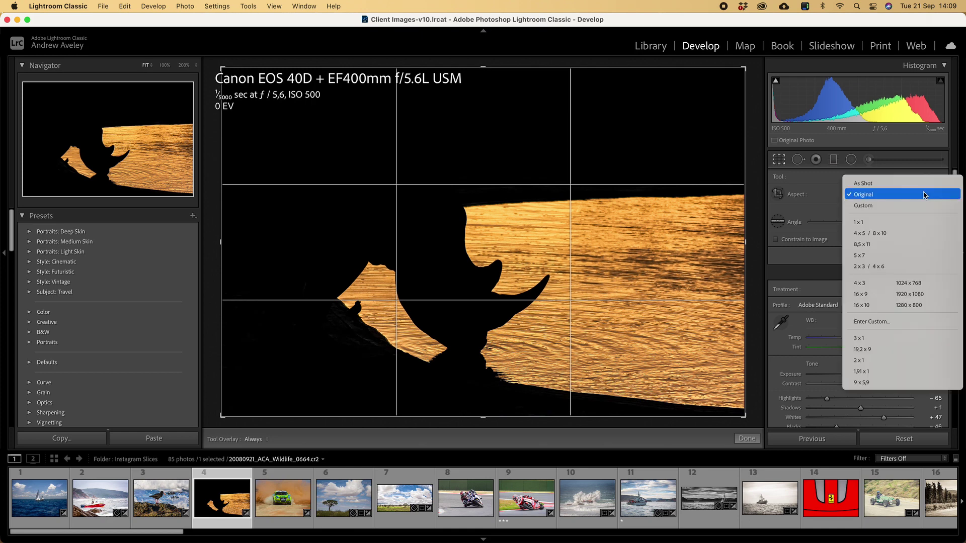
{"action": "left_click", "coordinate": [877, 223]}
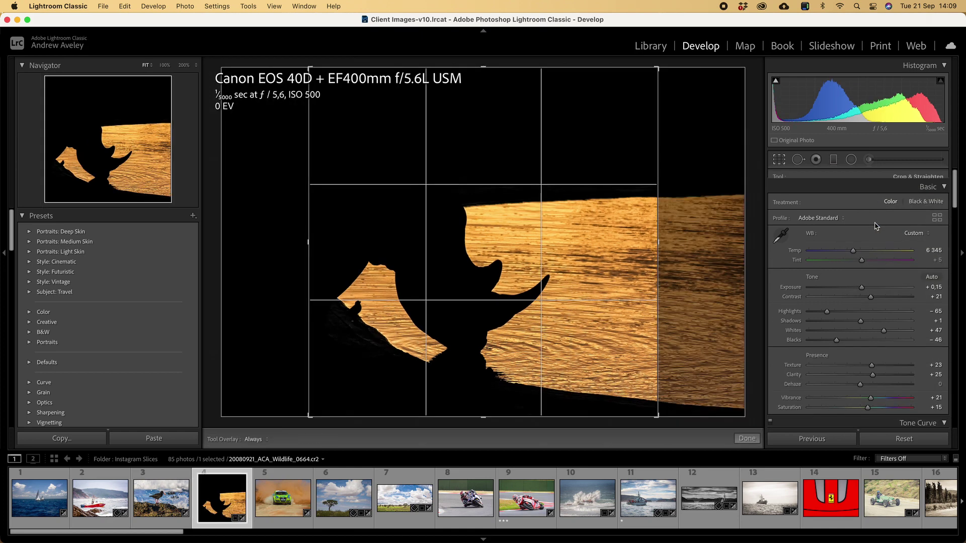
{"action": "left_click_drag", "start_coordinate": [628, 144], "coordinate": [646, 144]}
{"action": "key", "text": "Return"}
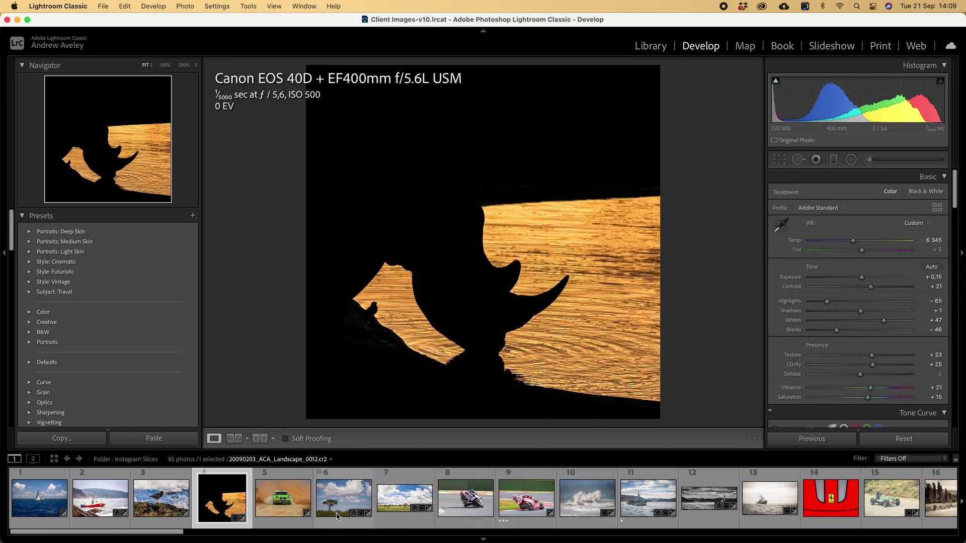
Crop the black-and-white ship photo to a 1 x 1 square with the ship repositioned.
{"action": "left_click", "coordinate": [751, 506]}
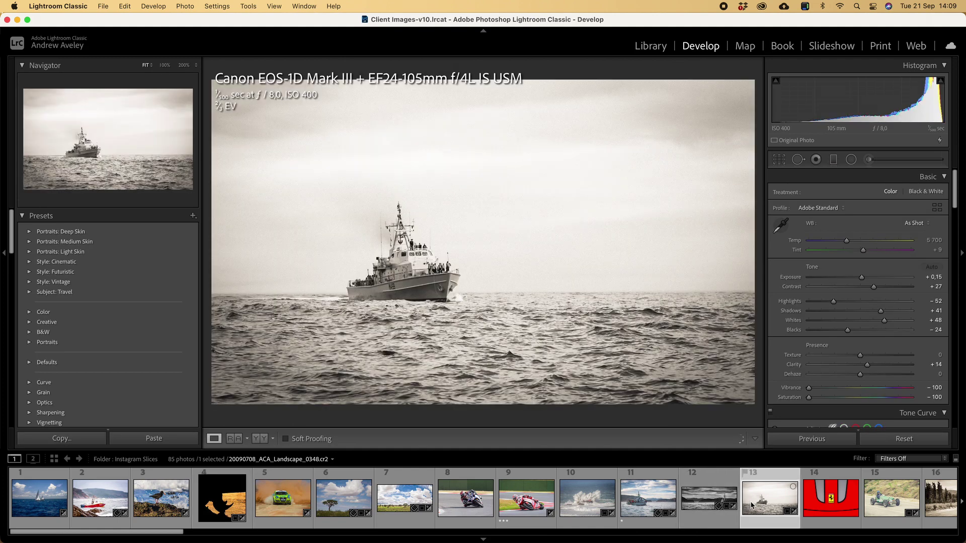
{"action": "left_click", "coordinate": [779, 159]}
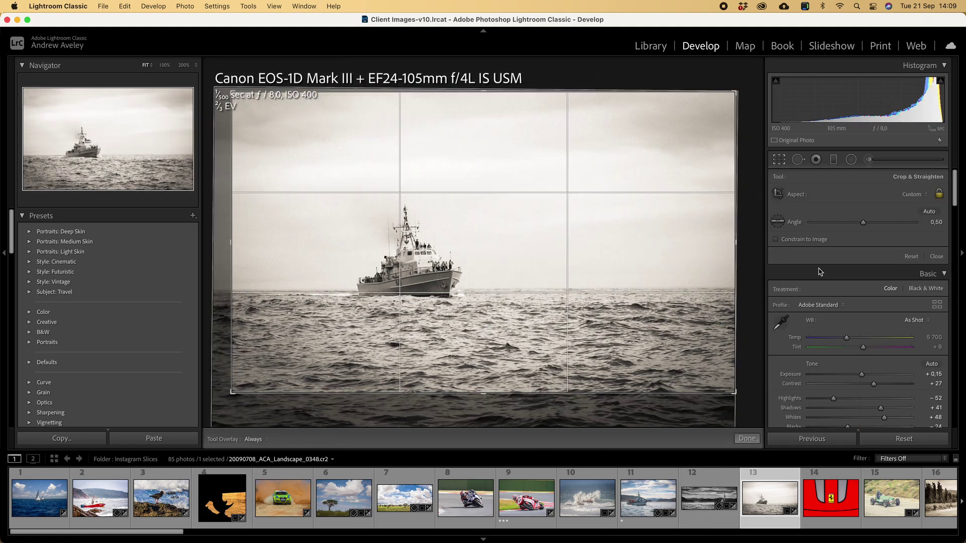
{"action": "left_click", "coordinate": [913, 194]}
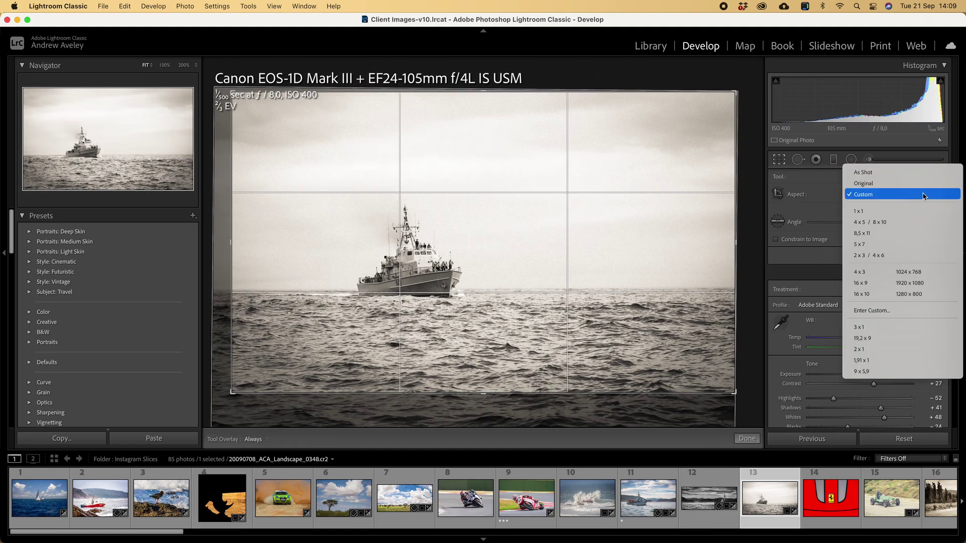
{"action": "left_click", "coordinate": [899, 211]}
{"action": "left_click_drag", "start_coordinate": [495, 205], "coordinate": [523, 205]}
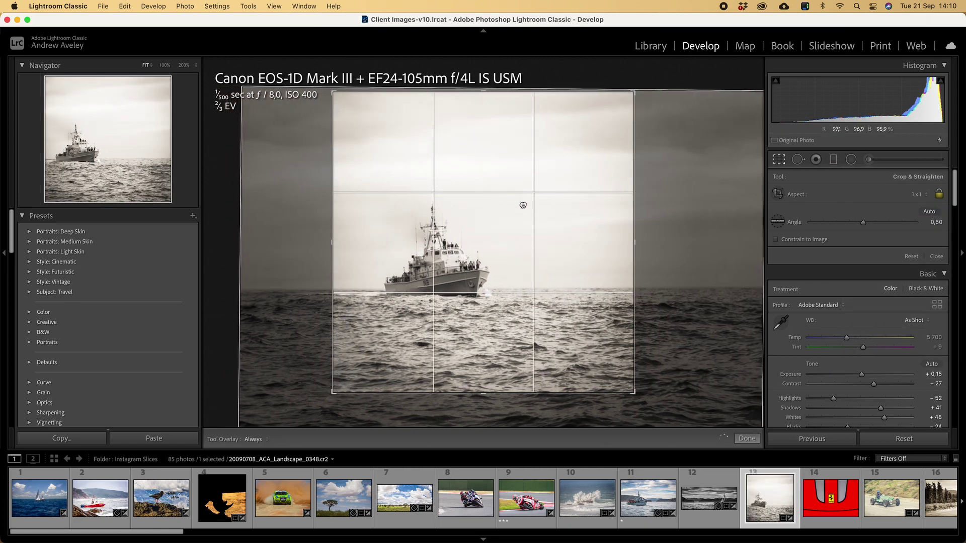
{"action": "key", "text": "Return"}
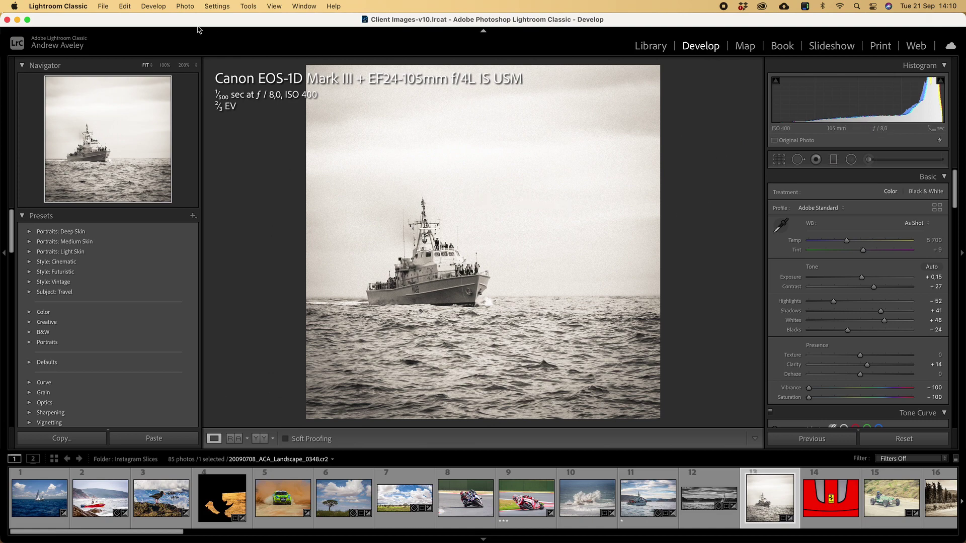
{"action": "left_click", "coordinate": [103, 7]}
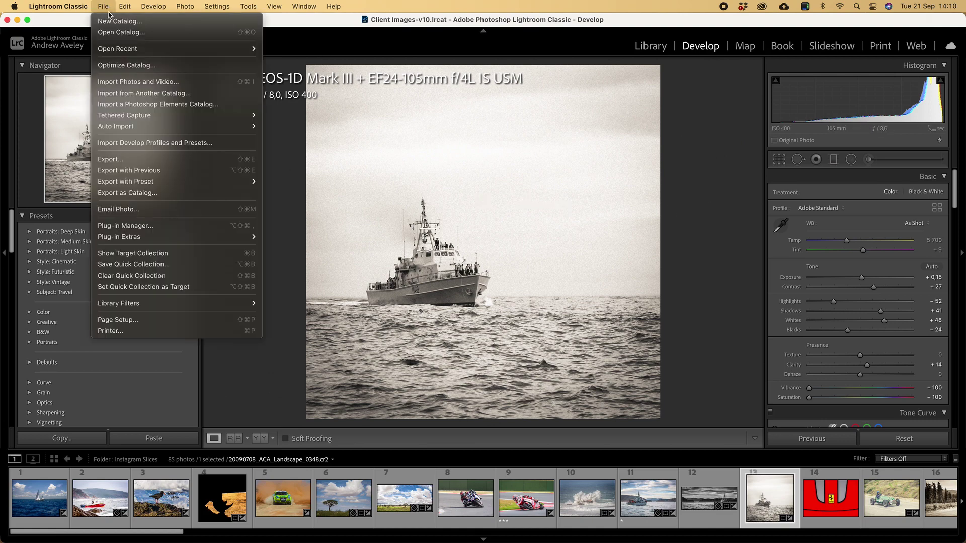
Export the square ship photo to the desktop with the IG Square 1080 preset (JPEG, 1080 px).
{"action": "left_click", "coordinate": [139, 160]}
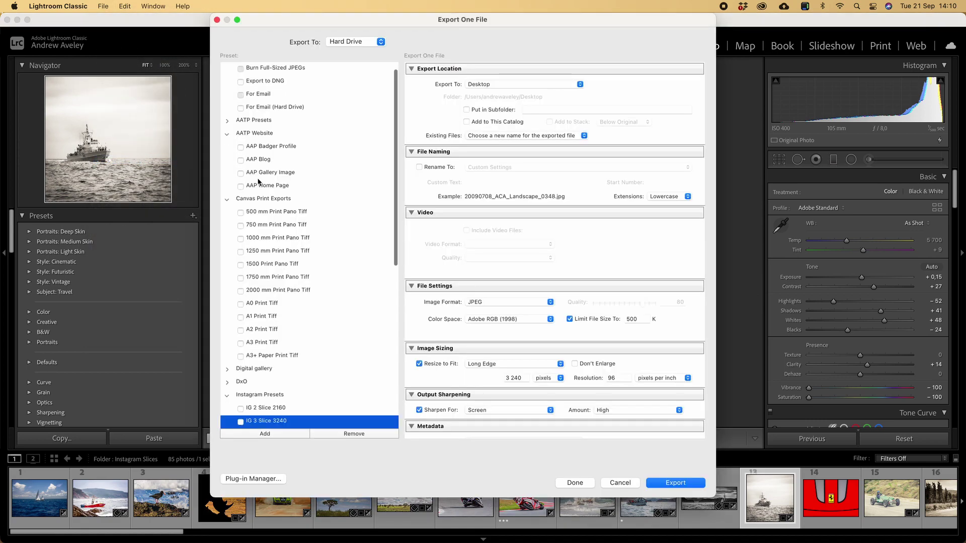
{"action": "scroll", "coordinate": [258, 181], "scroll_direction": "down", "scroll_amount": 5}
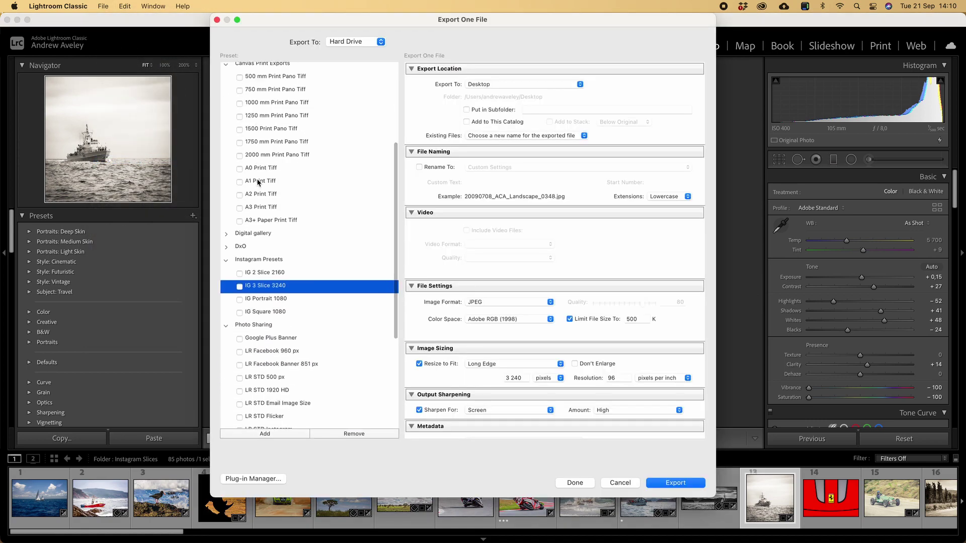
{"action": "left_click", "coordinate": [261, 312]}
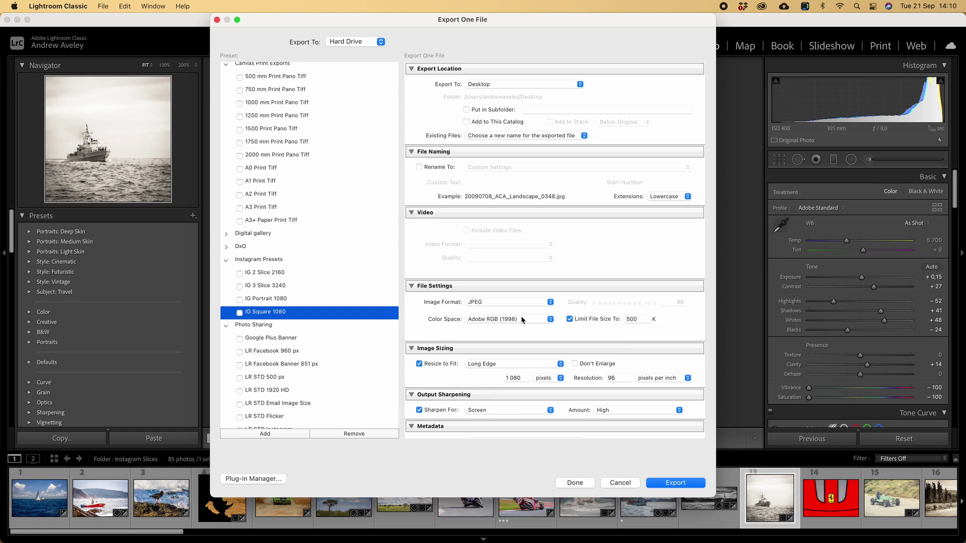
{"action": "left_click", "coordinate": [674, 484]}
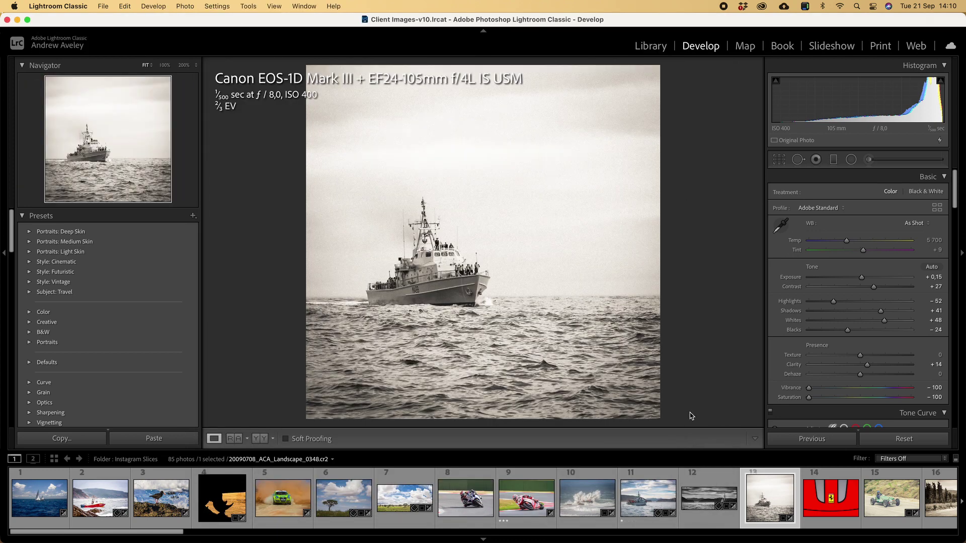
{"action": "key", "text": "super+h"}
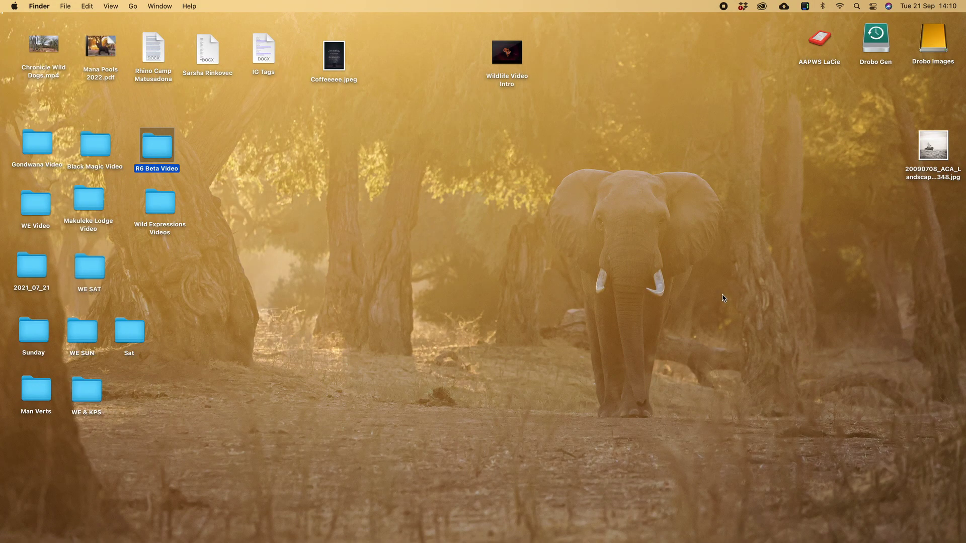
{"action": "double_click", "coordinate": [930, 152]}
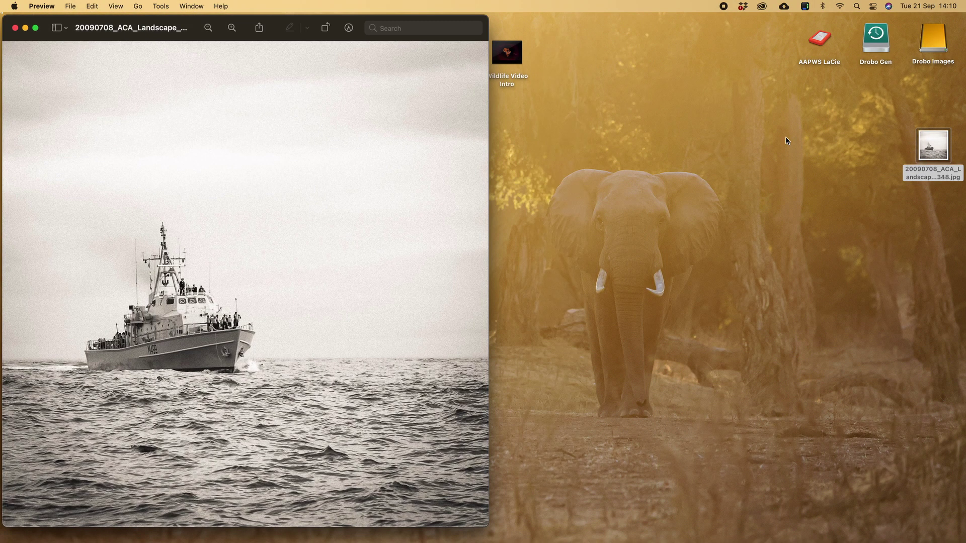
{"action": "left_click", "coordinate": [15, 28]}
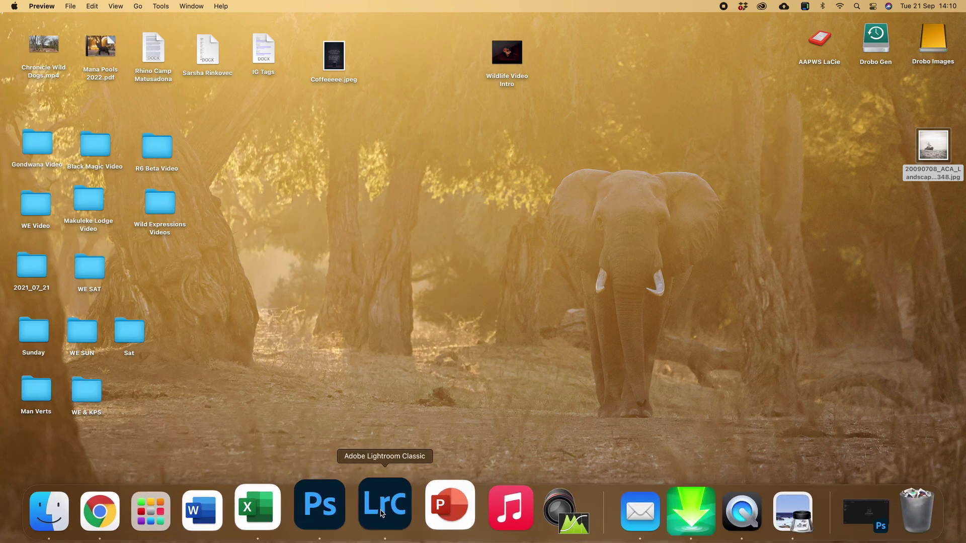
{"action": "left_click", "coordinate": [382, 513]}
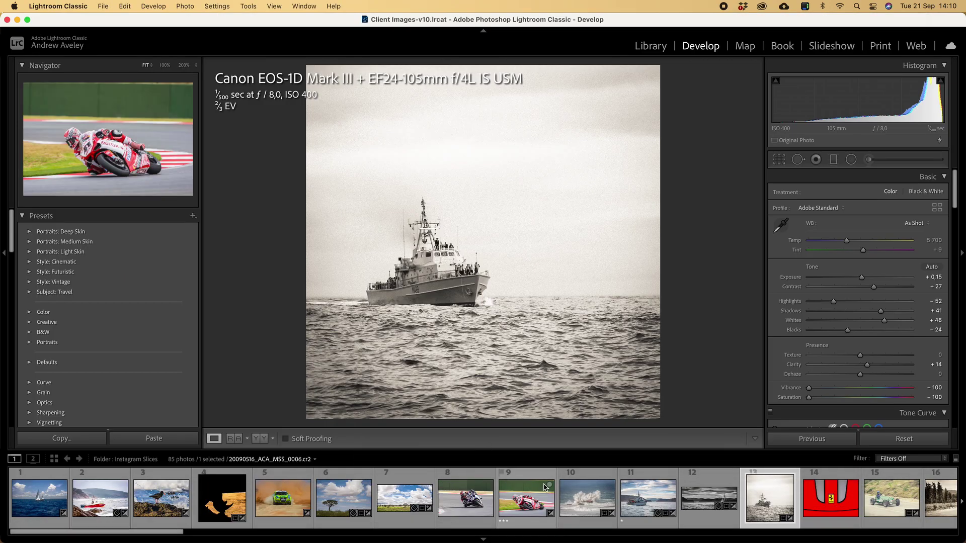
Select the child portrait in the filmstrip and set its crop aspect to 4 x 5 / 8 x 10.
{"action": "scroll", "coordinate": [291, 498], "scroll_direction": "right", "scroll_amount": 2}
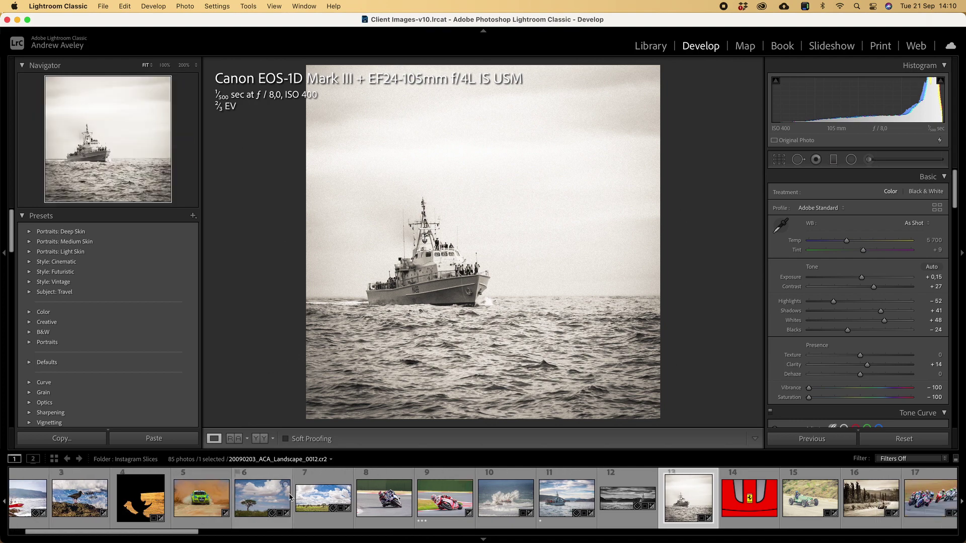
{"action": "scroll", "coordinate": [290, 498], "scroll_direction": "right", "scroll_amount": 15}
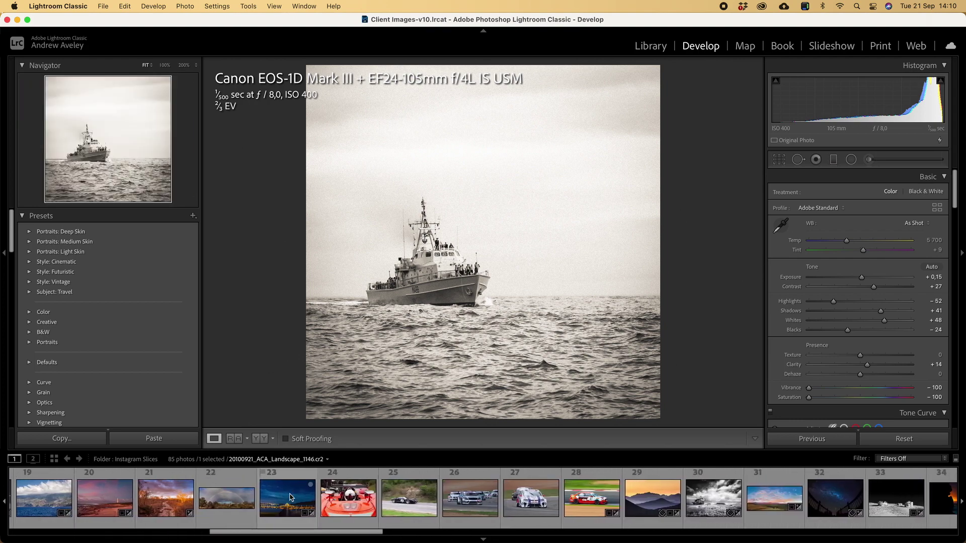
{"action": "scroll", "coordinate": [289, 498], "scroll_direction": "right", "scroll_amount": 8}
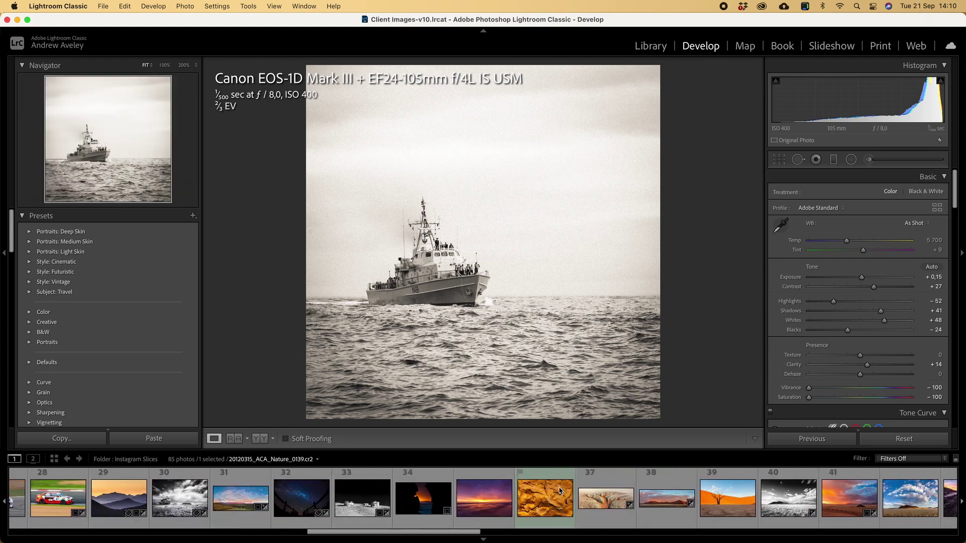
{"action": "scroll", "coordinate": [559, 490], "scroll_direction": "right", "scroll_amount": 13}
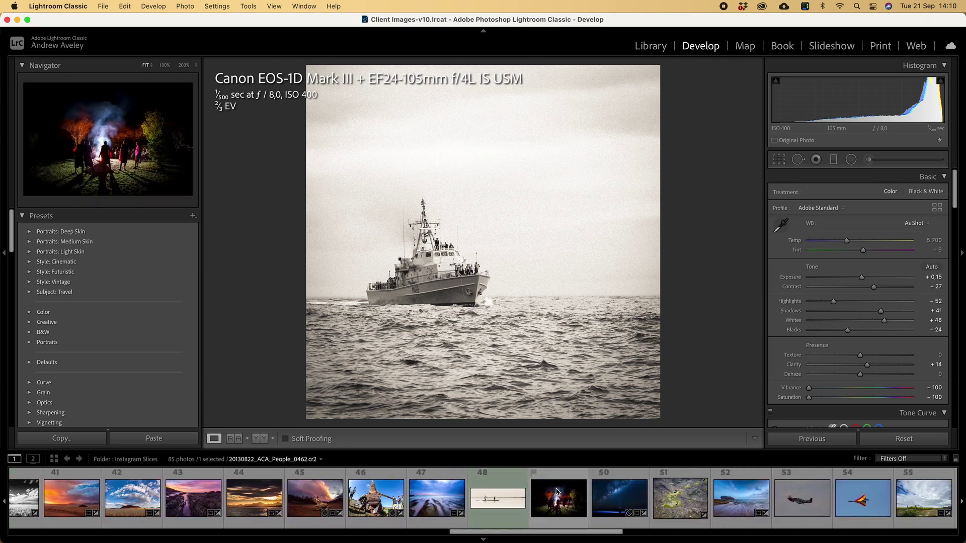
{"action": "scroll", "coordinate": [557, 492], "scroll_direction": "right", "scroll_amount": 8}
{"action": "scroll", "coordinate": [553, 492], "scroll_direction": "right", "scroll_amount": 1}
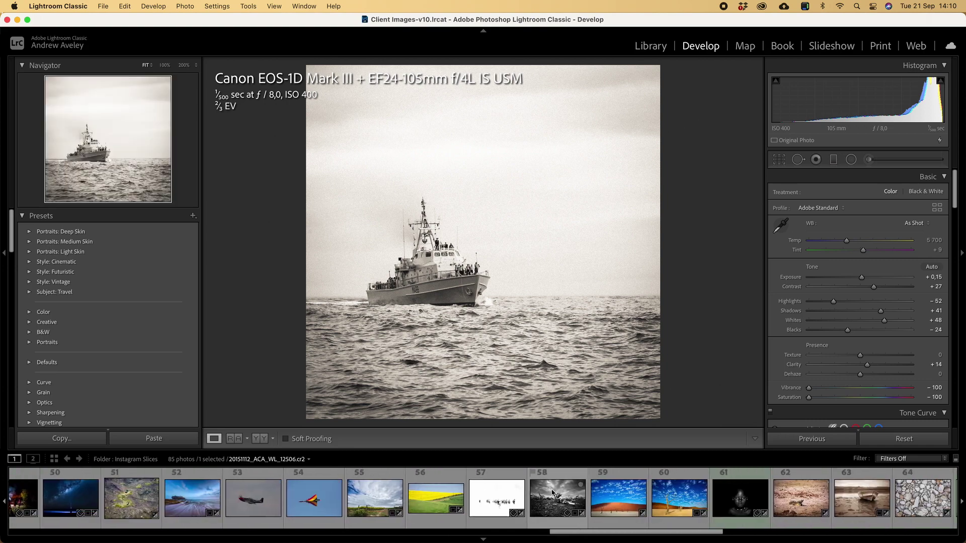
{"action": "scroll", "coordinate": [553, 492], "scroll_direction": "right", "scroll_amount": 4}
{"action": "left_click", "coordinate": [495, 495]}
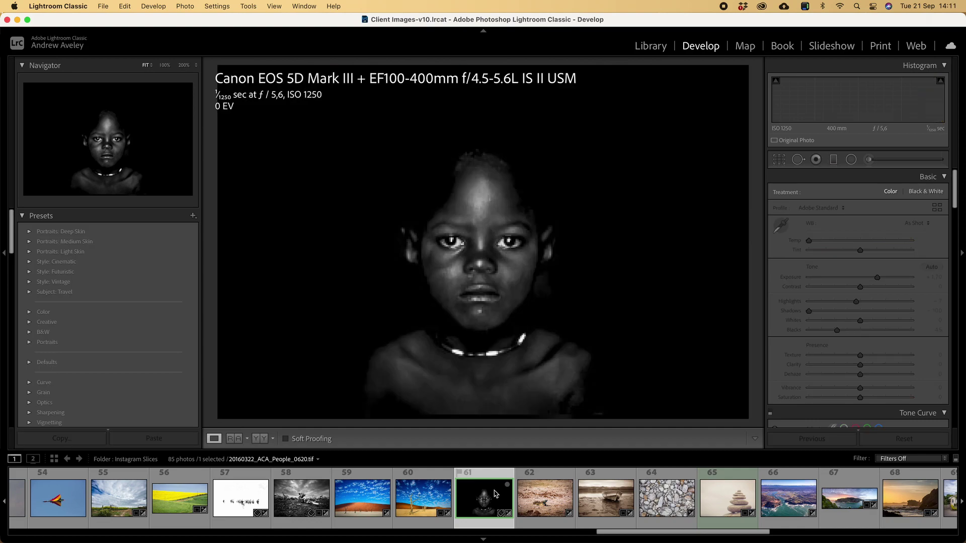
{"action": "key", "text": "r"}
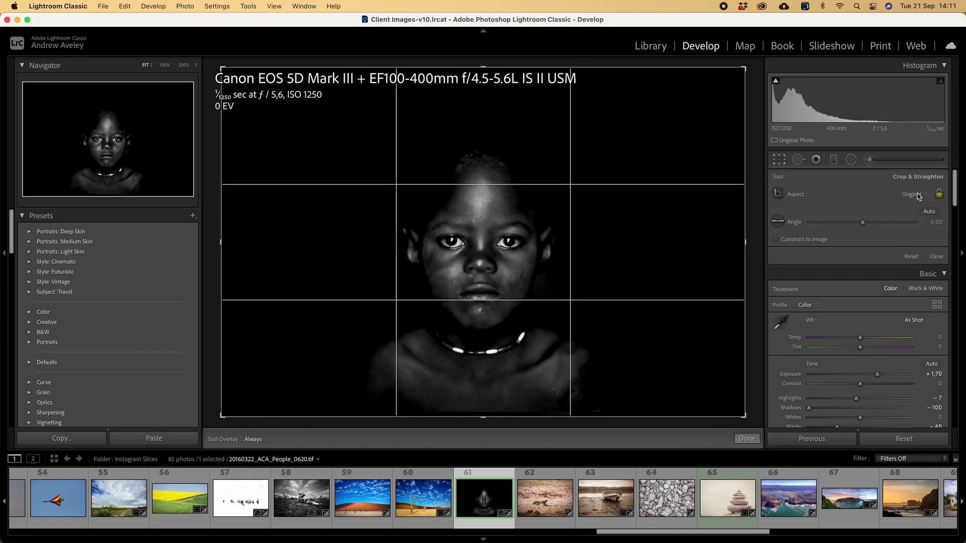
{"action": "left_click", "coordinate": [912, 195]}
{"action": "left_click", "coordinate": [873, 233]}
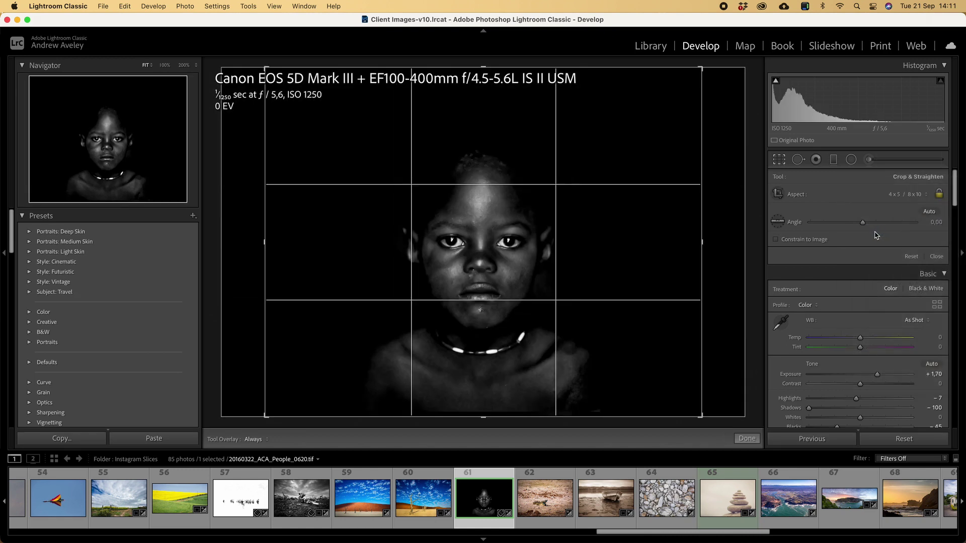
Draw a 4 x 5 crop frame around the portrait, reposition it, and apply the crop.
{"action": "left_click", "coordinate": [777, 194]}
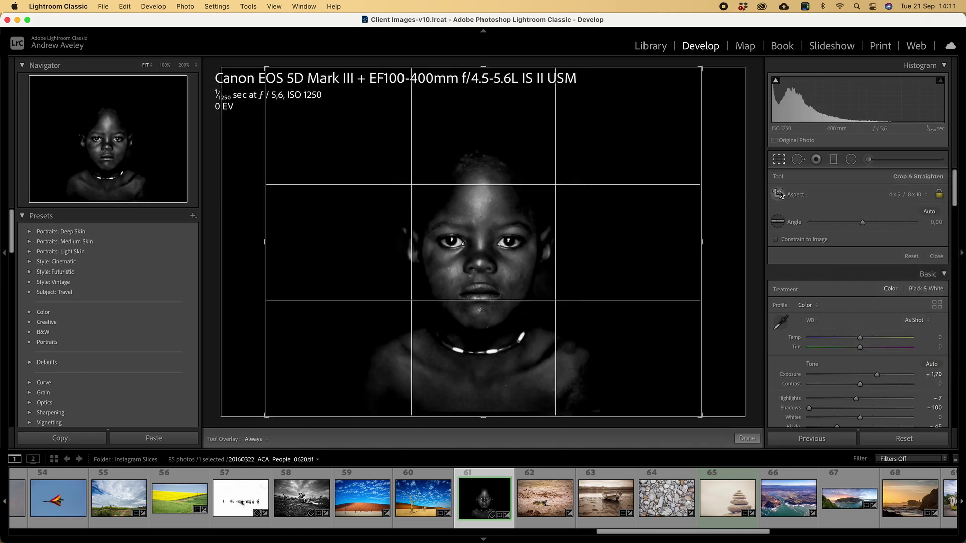
{"action": "mouse_move", "coordinate": [376, 88]}
{"action": "left_mouse_down"}
{"action": "mouse_move", "coordinate": [399, 104]}
{"action": "mouse_move", "coordinate": [549, 328]}
{"action": "mouse_move", "coordinate": [656, 457]}
{"action": "mouse_move", "coordinate": [805, 503]}
{"action": "mouse_move", "coordinate": [179, 364]}
{"action": "mouse_move", "coordinate": [657, 427]}
{"action": "left_mouse_up"}
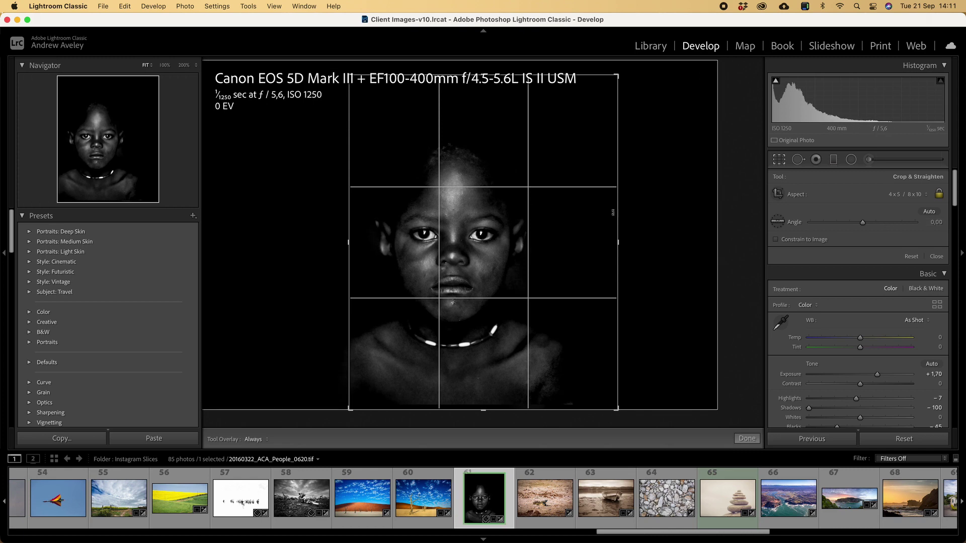
{"action": "left_click_drag", "start_coordinate": [467, 207], "coordinate": [488, 207]}
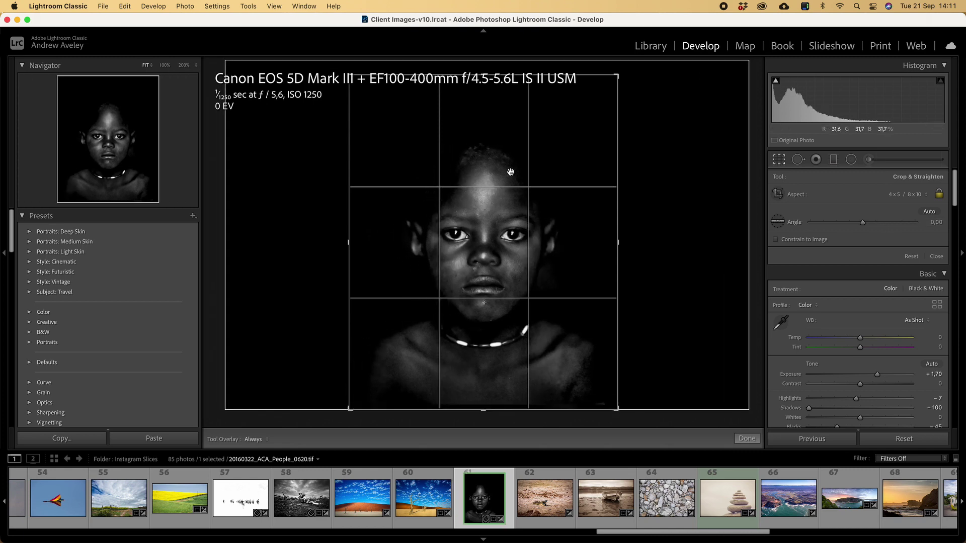
{"action": "right_click", "coordinate": [612, 80]}
{"action": "left_click", "coordinate": [608, 92]}
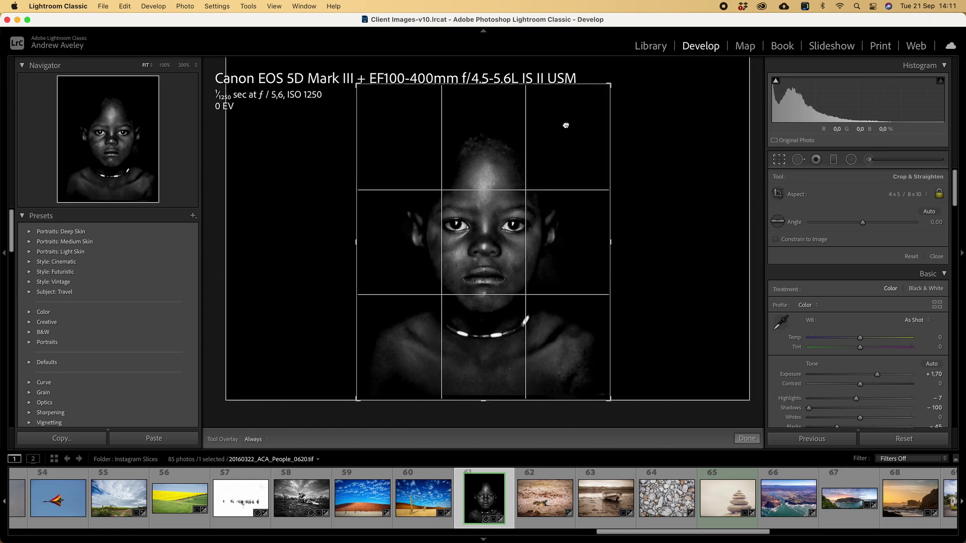
{"action": "key", "text": "Return"}
{"action": "key", "text": "r"}
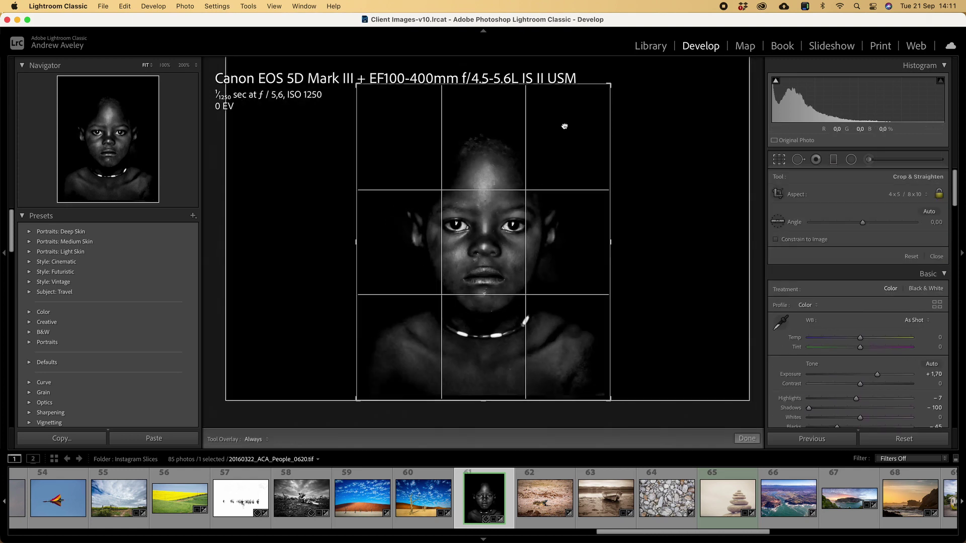
{"action": "key", "text": "Return"}
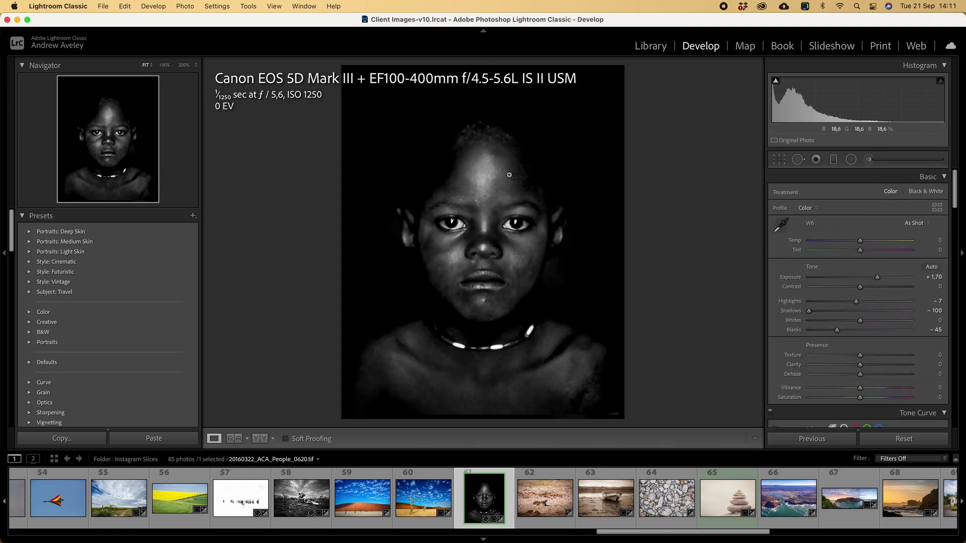
{"action": "left_click", "coordinate": [104, 7]}
Export the child portrait as a JPEG to the desktop with the IG Portrait 1080 preset, then hide Lightroom.
{"action": "left_click", "coordinate": [124, 159]}
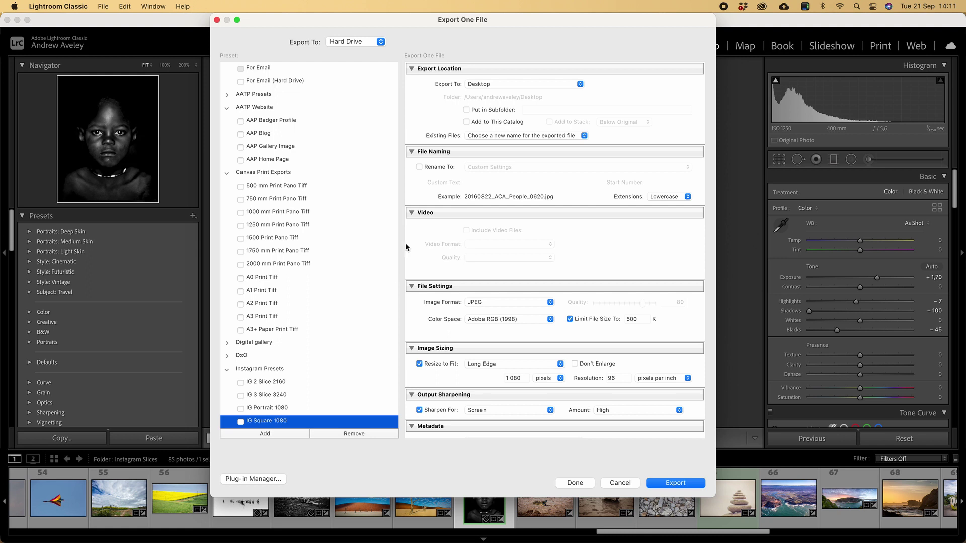
{"action": "left_click", "coordinate": [287, 407]}
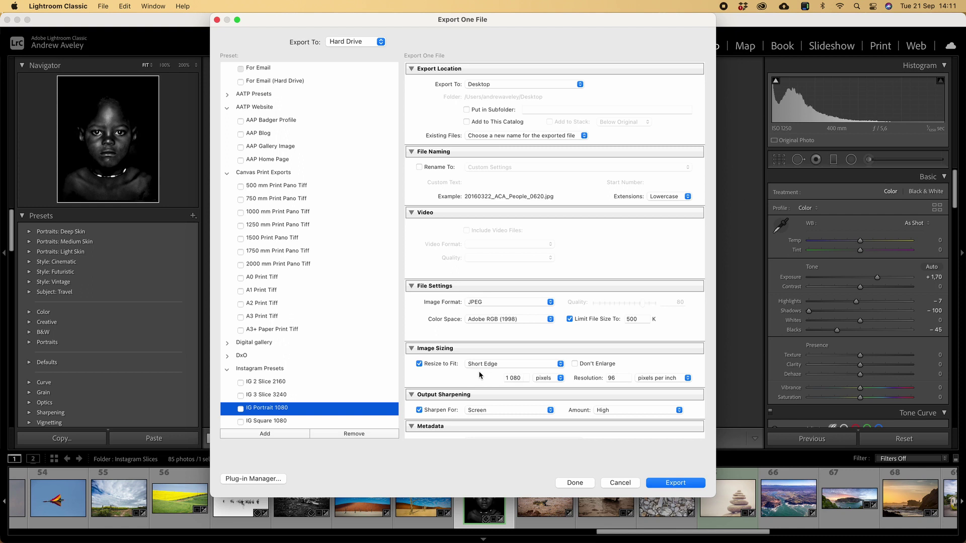
{"action": "left_click", "coordinate": [673, 483]}
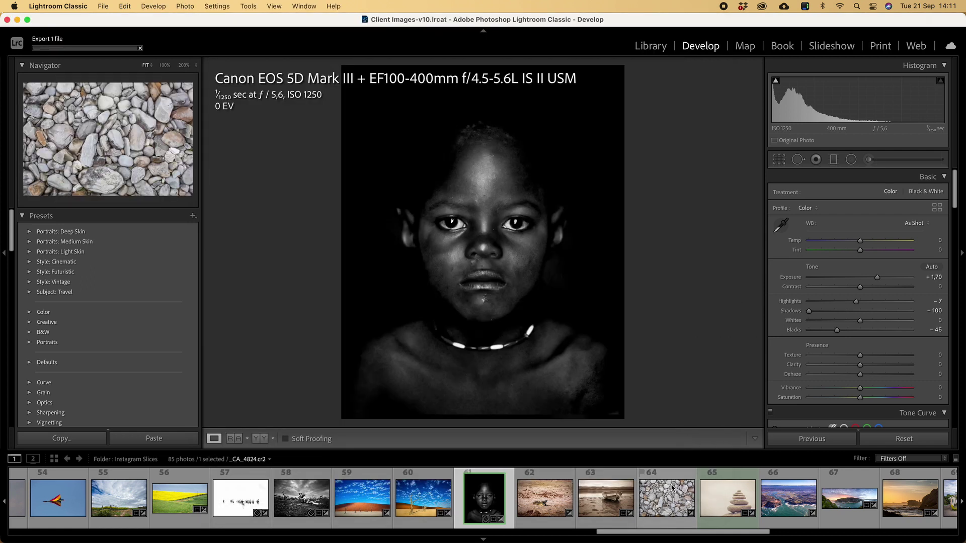
{"action": "key", "text": "super+h"}
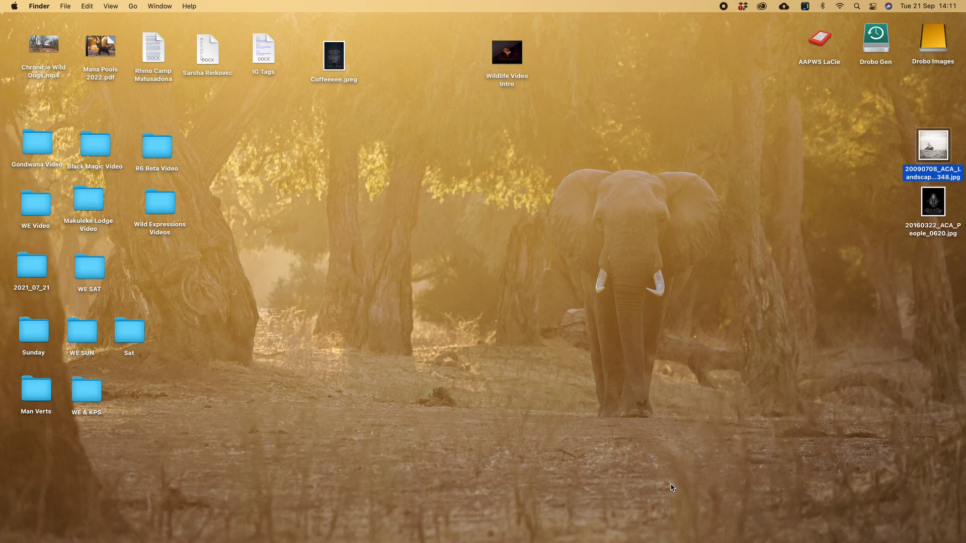
Open 20160322_ACA_People_0620.jpg from the desktop in Preview, close it, and return to Lightroom Classic.
{"action": "left_click", "coordinate": [945, 217]}
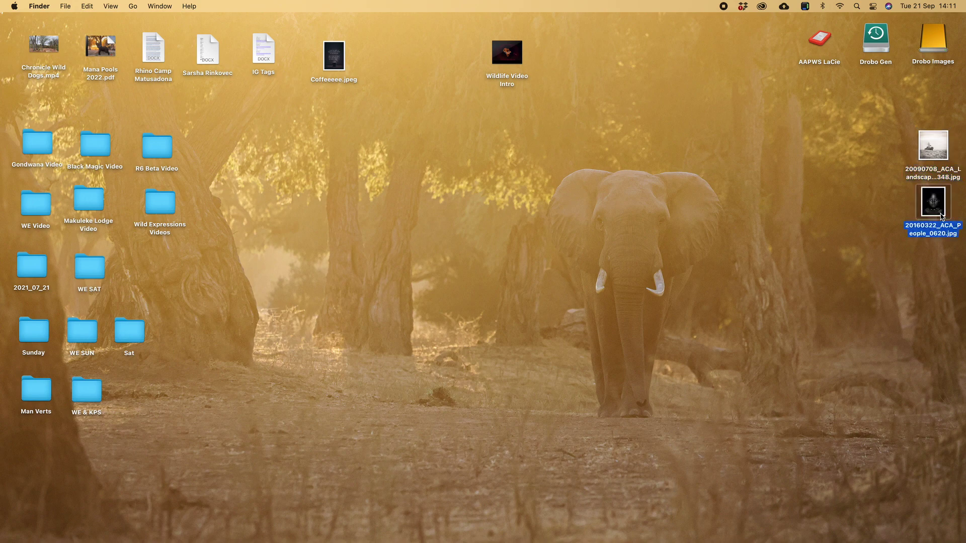
{"action": "double_click", "coordinate": [938, 210]}
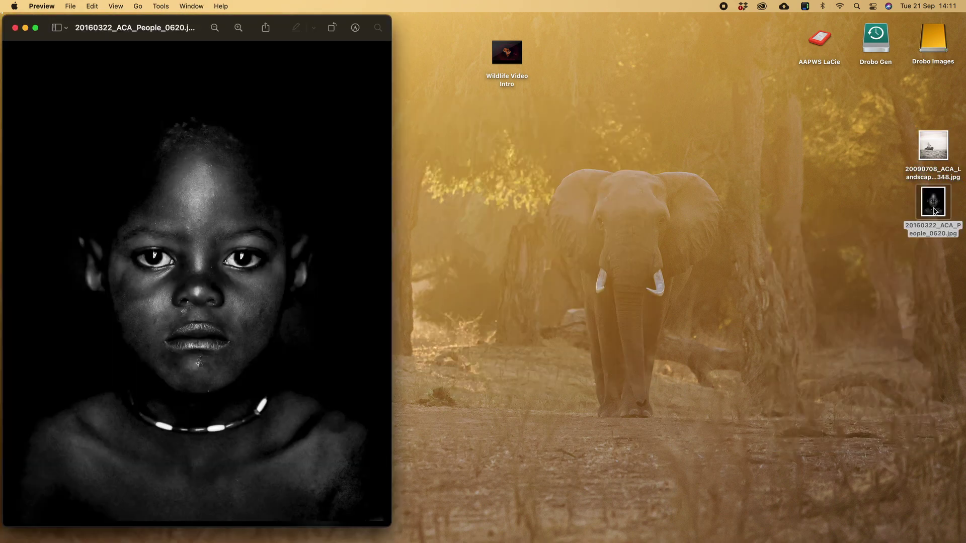
{"action": "left_click", "coordinate": [15, 28]}
{"action": "mouse_move", "coordinate": [327, 523]}
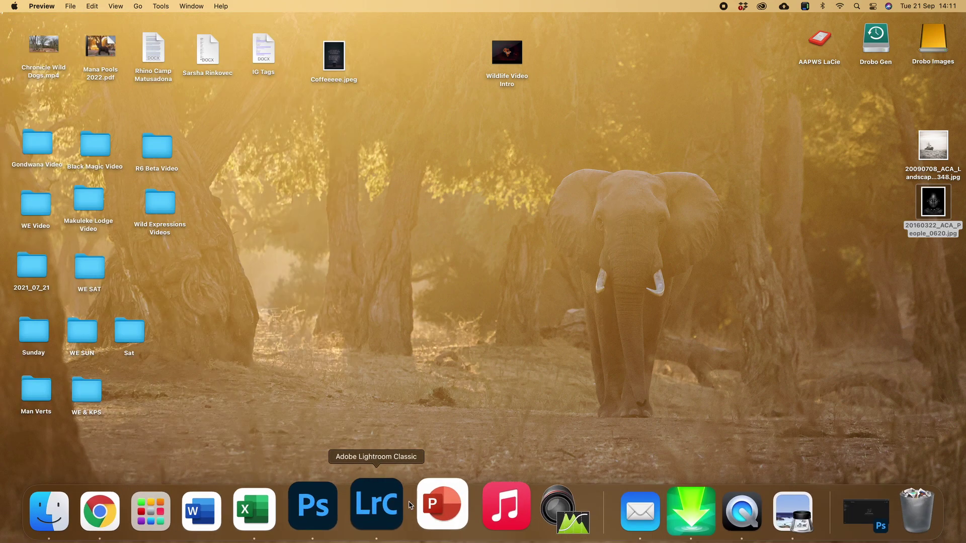
{"action": "left_click", "coordinate": [393, 508]}
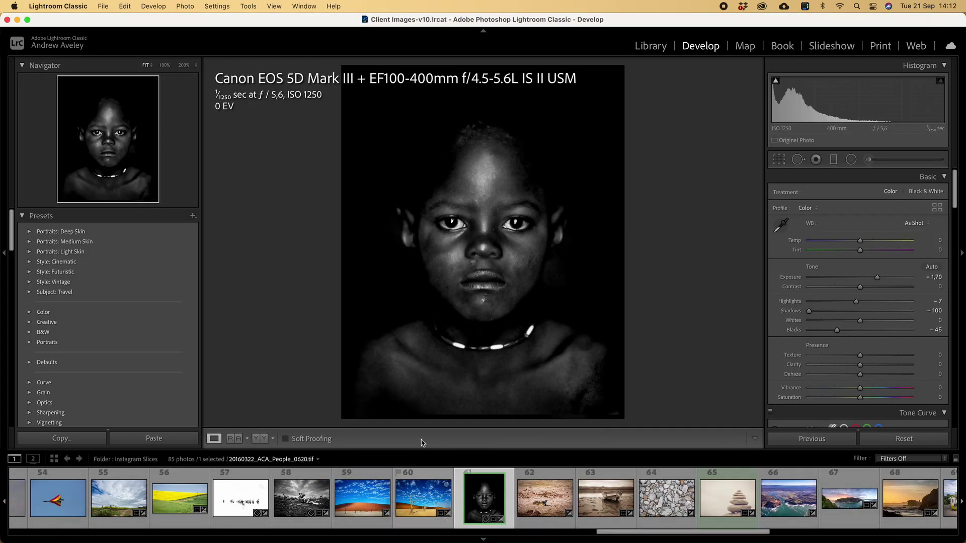
Select the purple and orange sunset seascape and crop it to a 1,91 x 1 ratio.
{"action": "scroll", "coordinate": [369, 507], "scroll_direction": "up", "scroll_amount": 10}
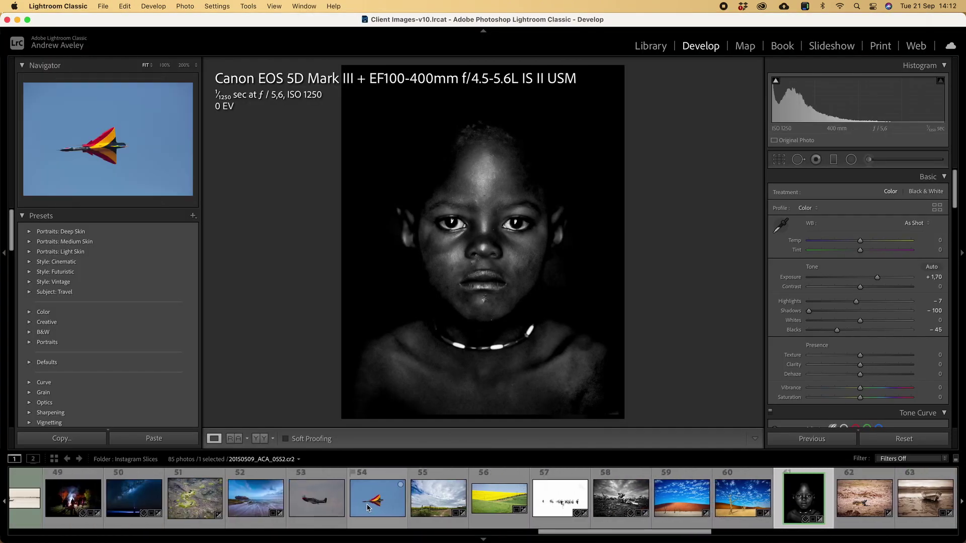
{"action": "scroll", "coordinate": [366, 508], "scroll_direction": "up", "scroll_amount": 8}
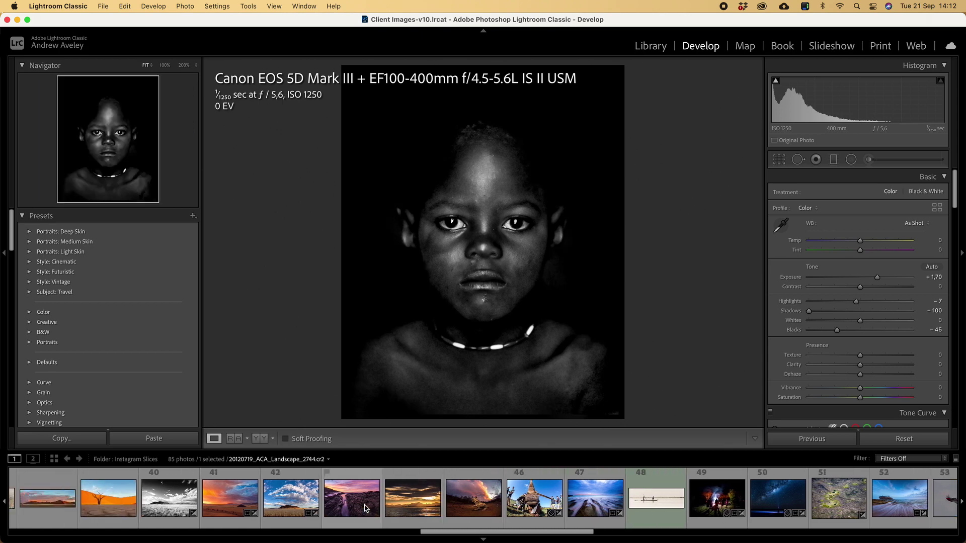
{"action": "scroll", "coordinate": [366, 508], "scroll_direction": "up", "scroll_amount": 4}
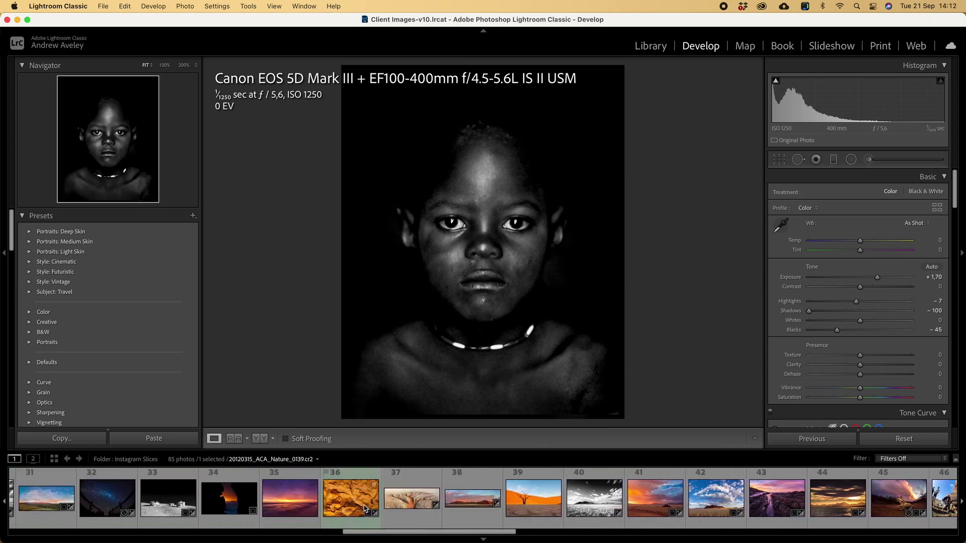
{"action": "left_click", "coordinate": [382, 507]}
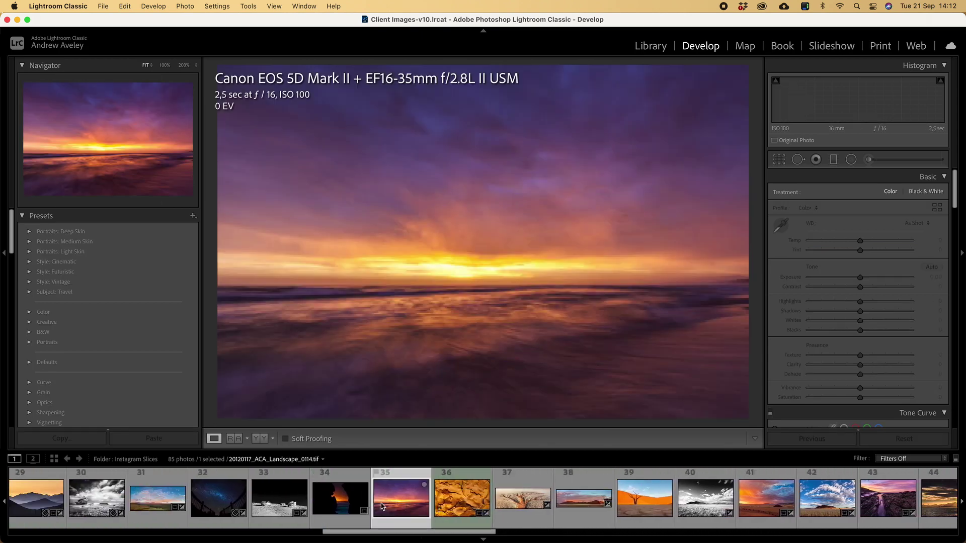
{"action": "key", "text": "r"}
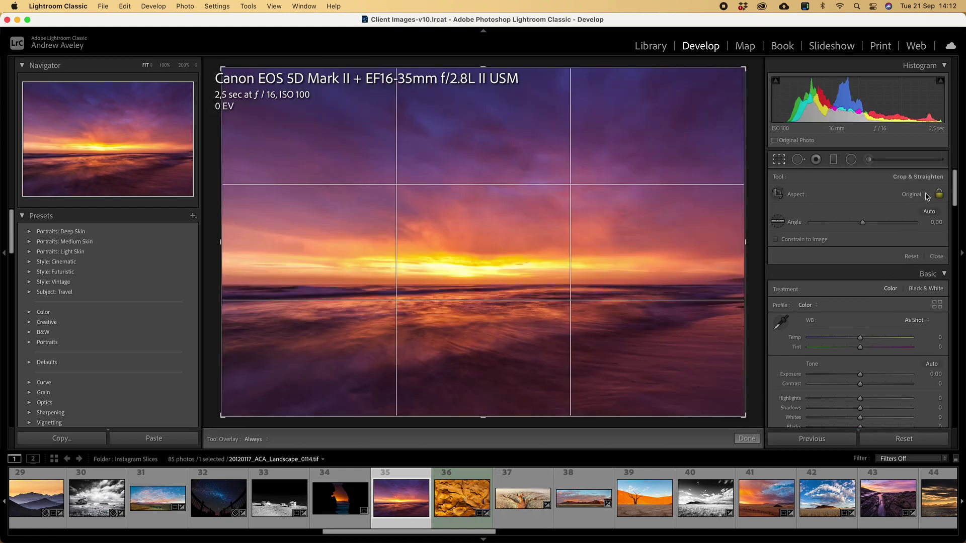
{"action": "left_click", "coordinate": [924, 196]}
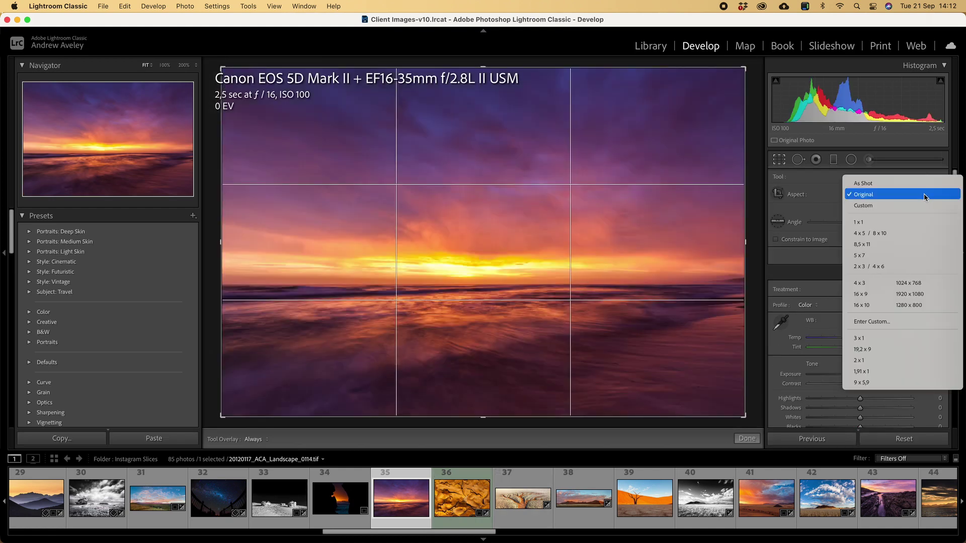
{"action": "left_click", "coordinate": [879, 371]}
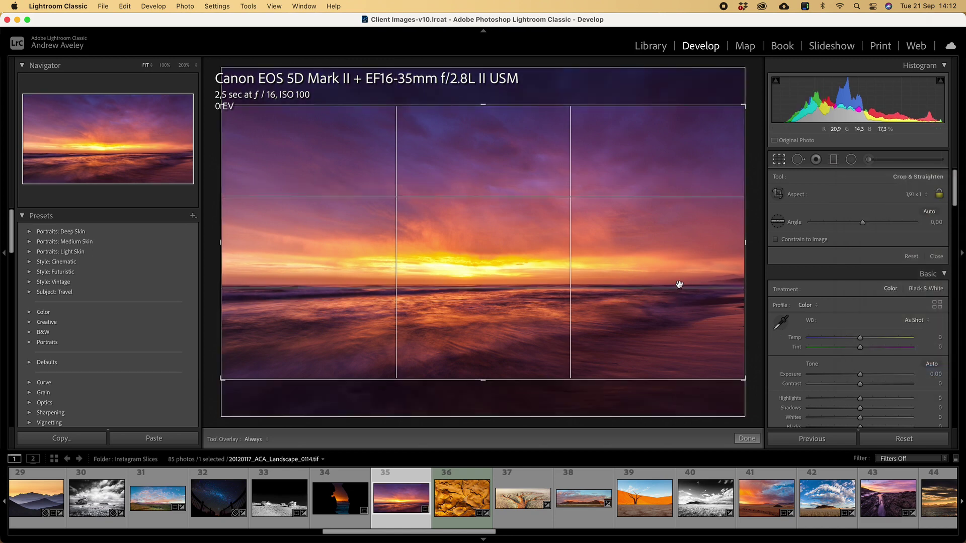
{"action": "key", "text": "Return"}
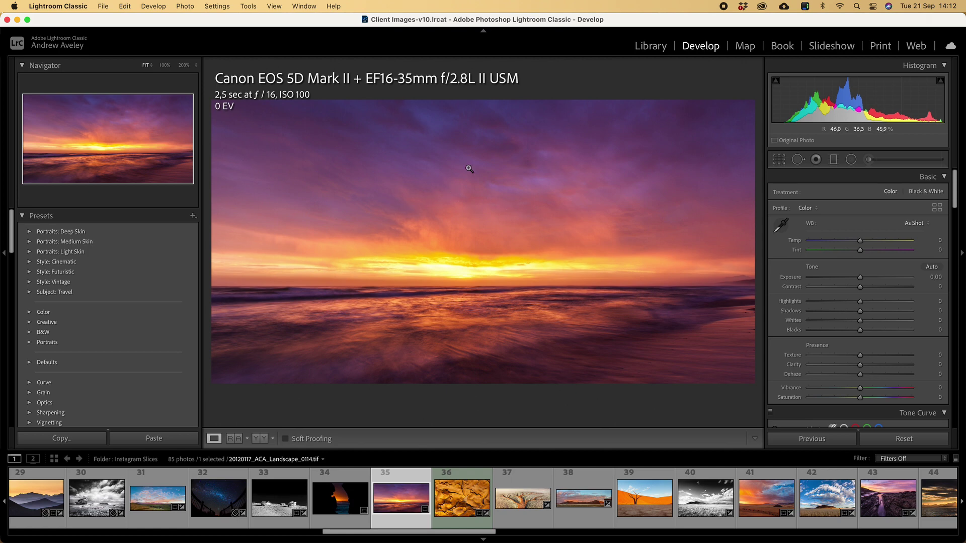
Export the cropped sunset as a JPEG to the desktop with the IG Square 1080 preset.
{"action": "left_click", "coordinate": [104, 6]}
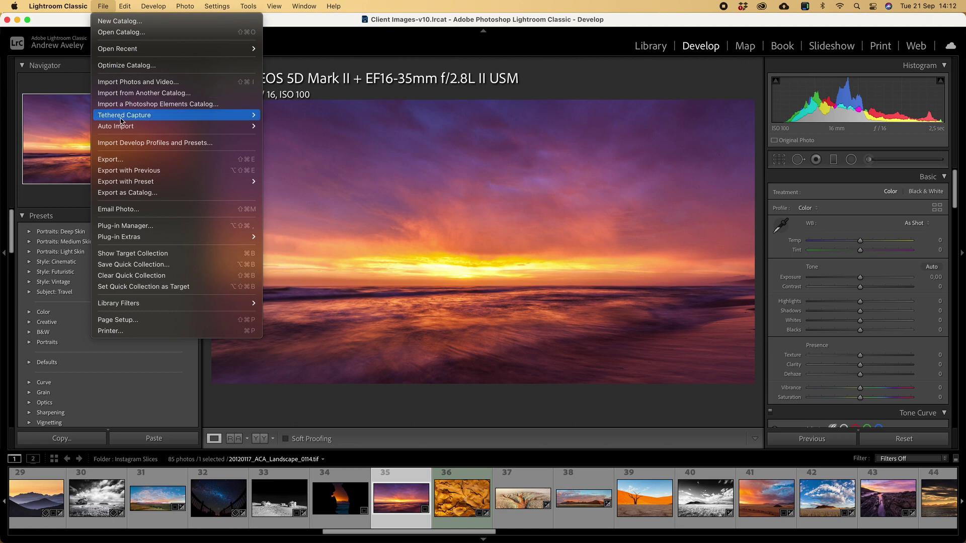
{"action": "left_click", "coordinate": [122, 160]}
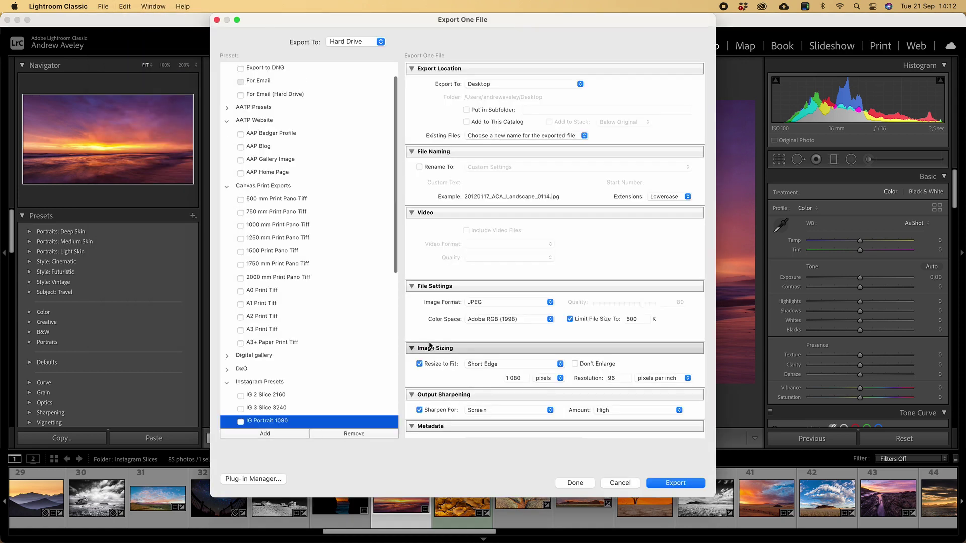
{"action": "scroll", "coordinate": [287, 399], "scroll_direction": "down", "scroll_amount": 3}
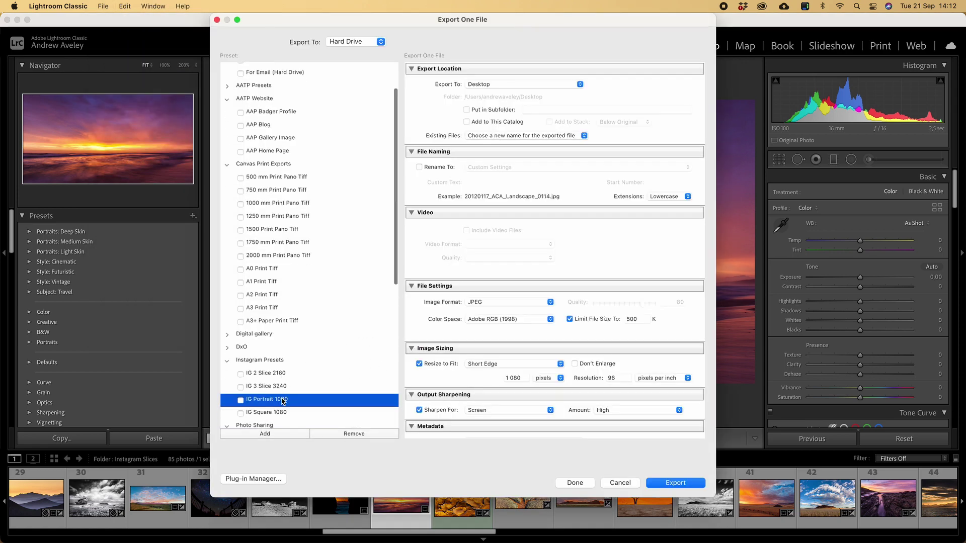
{"action": "left_click", "coordinate": [282, 392]}
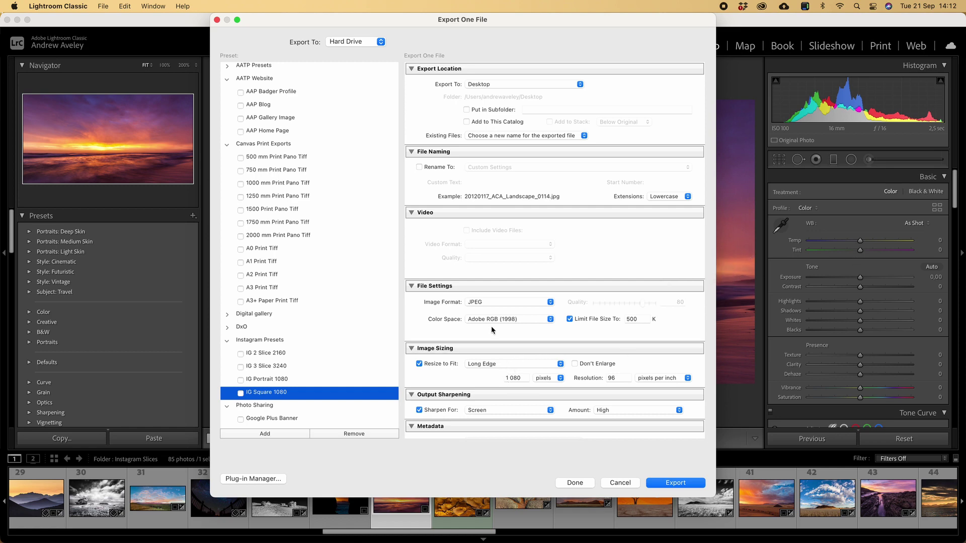
{"action": "left_click", "coordinate": [667, 481]}
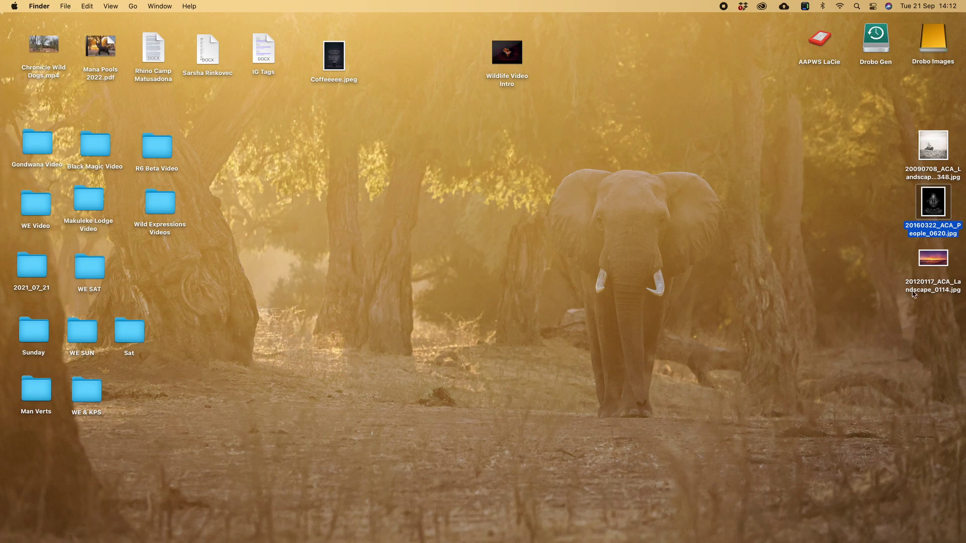
Open 20120117_ACA_Landscape_0114.jpg from the desktop in Preview, close it, and return to Lightroom Classic.
{"action": "double_click", "coordinate": [931, 259]}
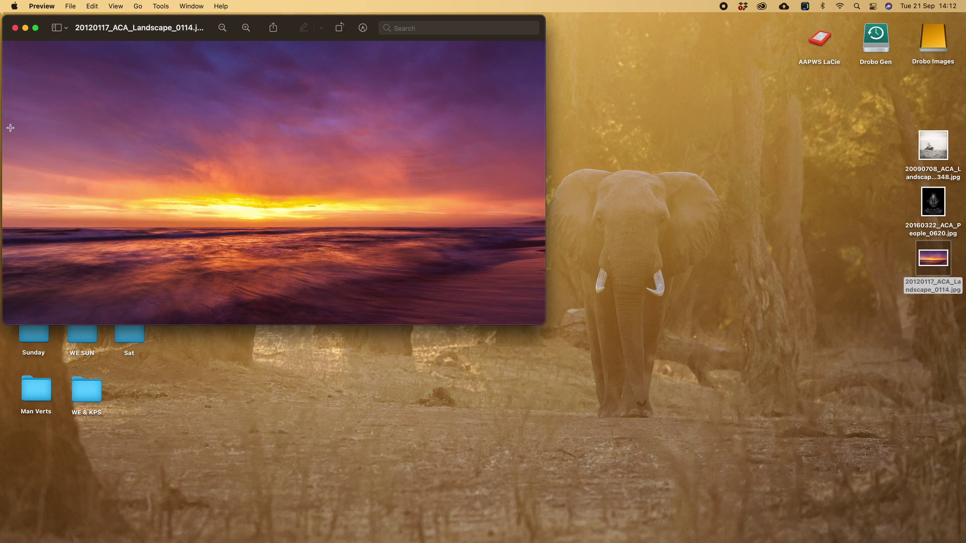
{"action": "left_click", "coordinate": [15, 28]}
{"action": "mouse_move", "coordinate": [358, 513]}
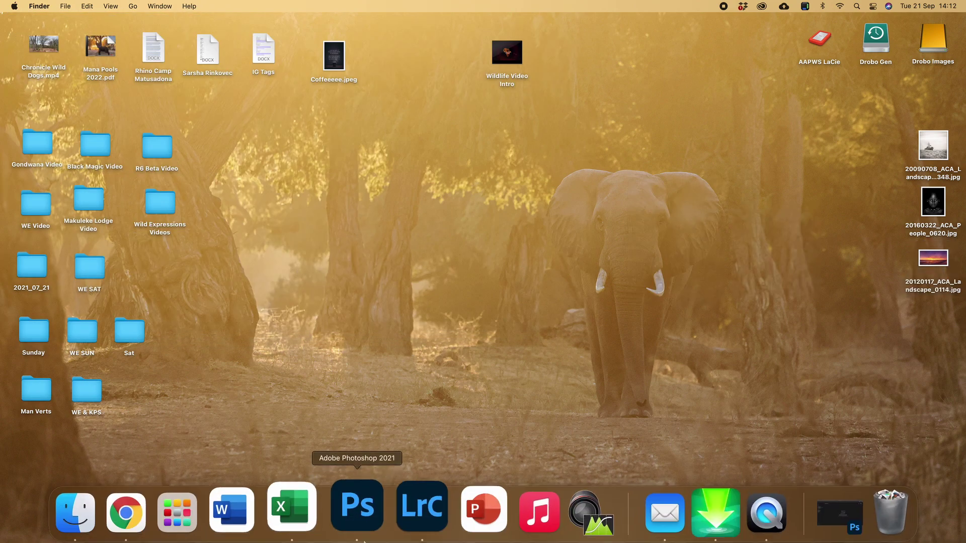
{"action": "left_click", "coordinate": [424, 506]}
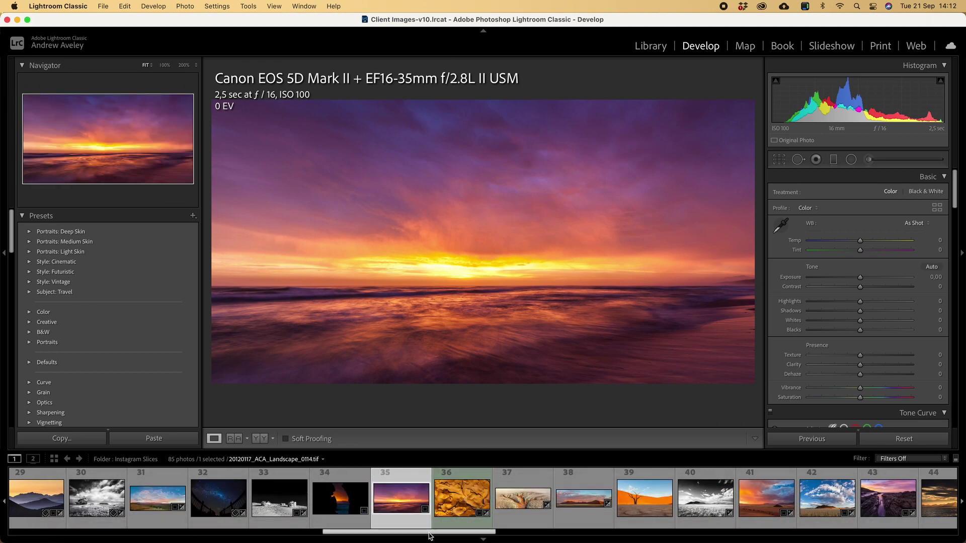
Select the number 19 motorbike photo in the filmstrip and crop it to a 2 x 1 ratio.
{"action": "left_click_drag", "start_coordinate": [427, 534], "coordinate": [182, 535]}
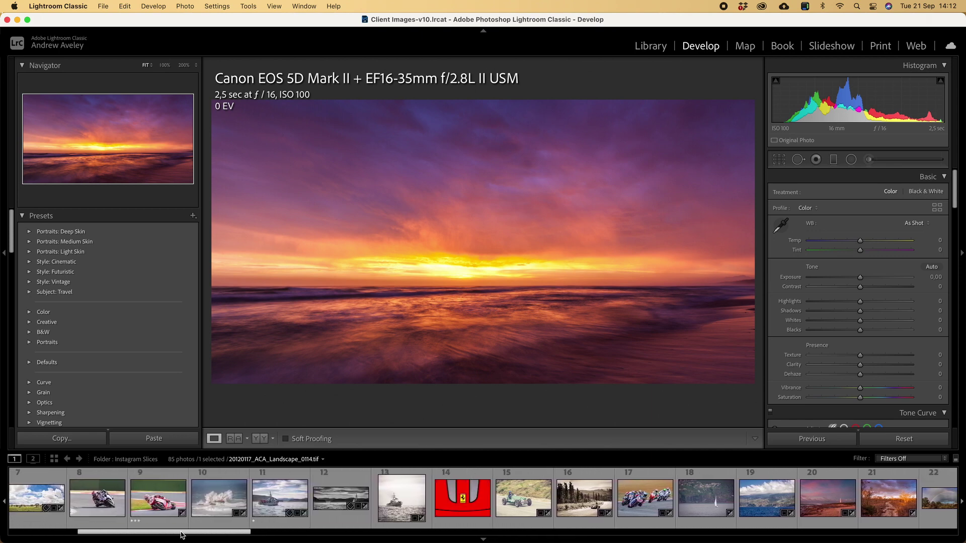
{"action": "scroll", "coordinate": [206, 517], "scroll_direction": "right", "scroll_amount": 3}
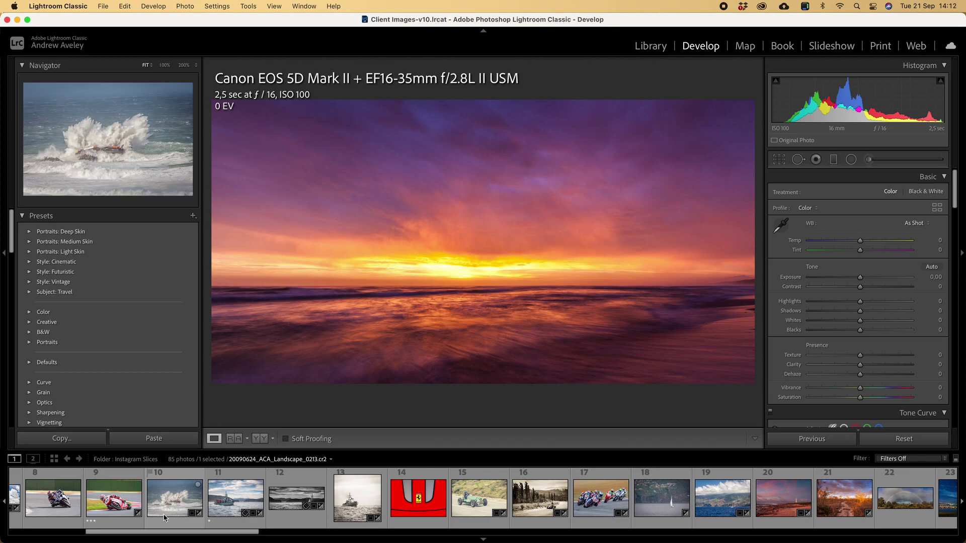
{"action": "left_click", "coordinate": [117, 508]}
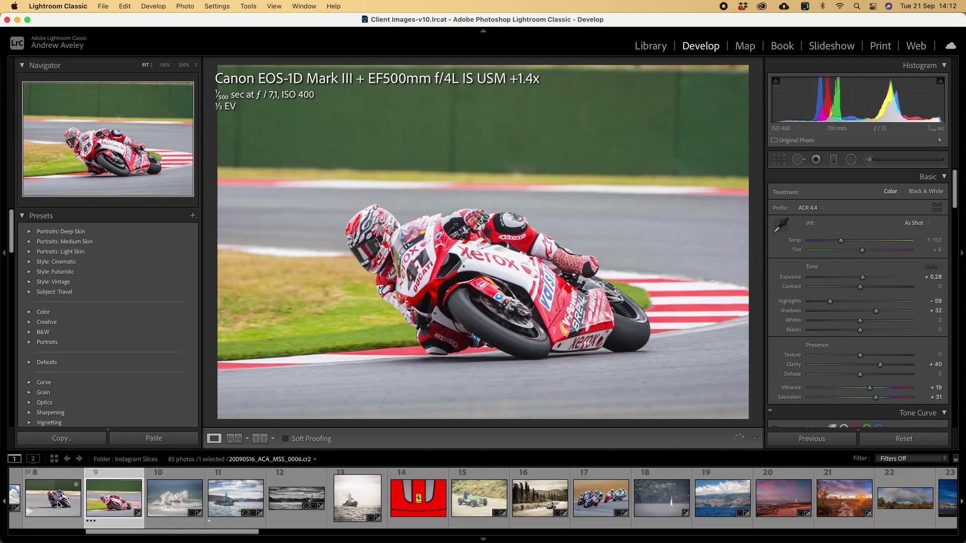
{"action": "left_click", "coordinate": [59, 504]}
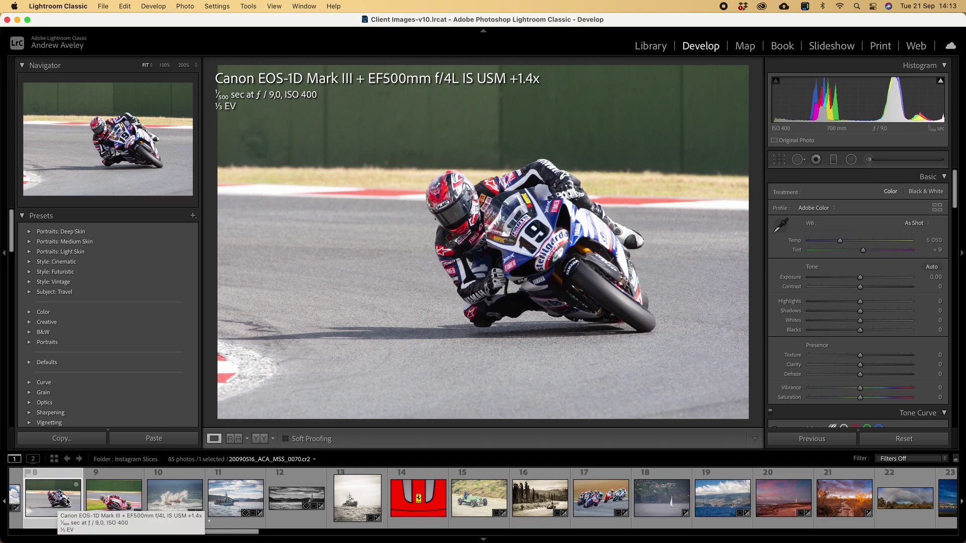
{"action": "key", "text": "r"}
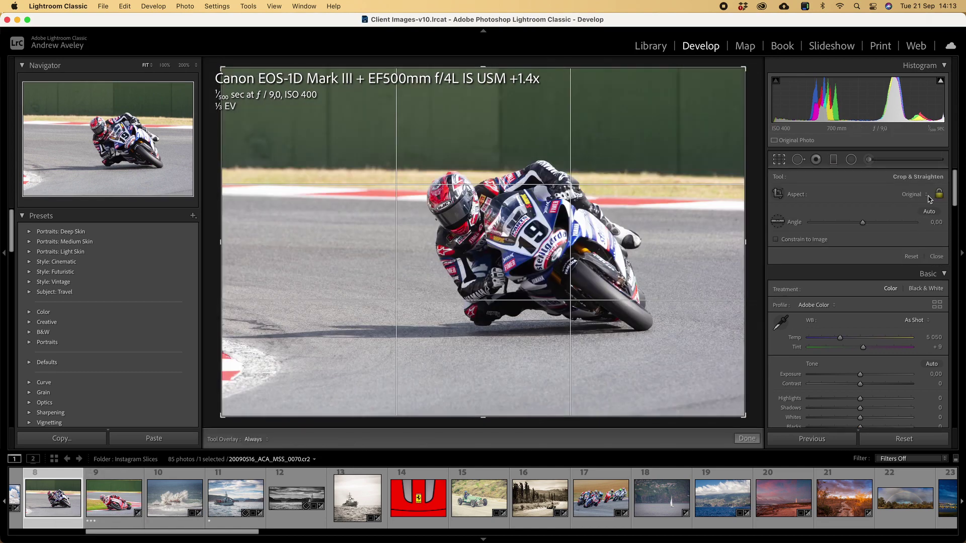
{"action": "left_click", "coordinate": [929, 198]}
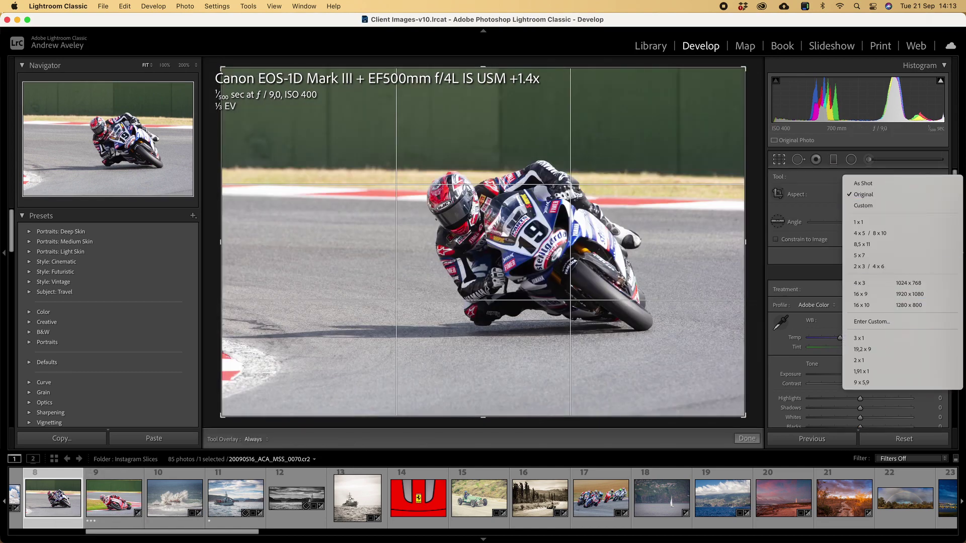
{"action": "left_click", "coordinate": [859, 360]}
{"action": "key", "text": "r"}
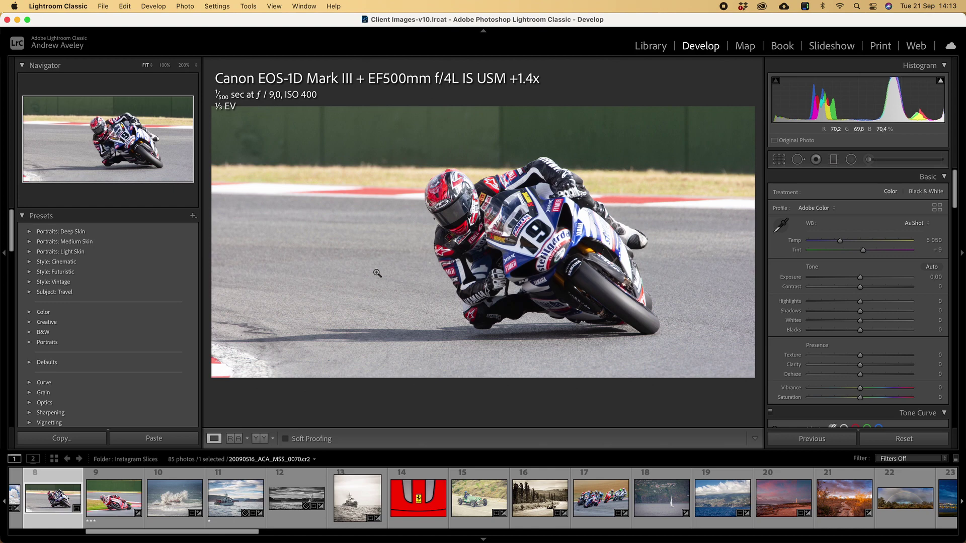
Load the IG 2 Slice 2160 preset in the motorcycle photo's Export dialog (JPEG, 2160 px long edge).
{"action": "right_click", "coordinate": [292, 199]}
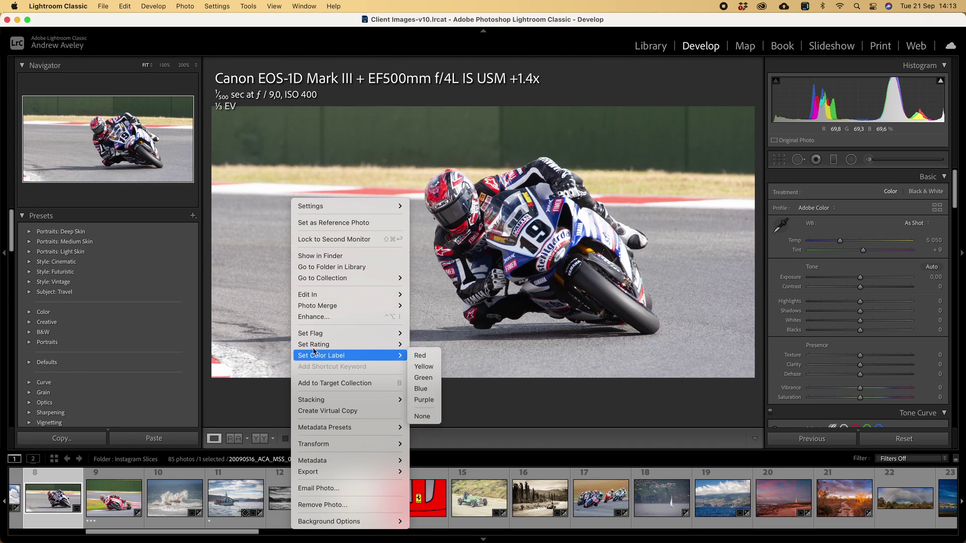
{"action": "left_click", "coordinate": [97, 6]}
{"action": "left_click", "coordinate": [97, 6]}
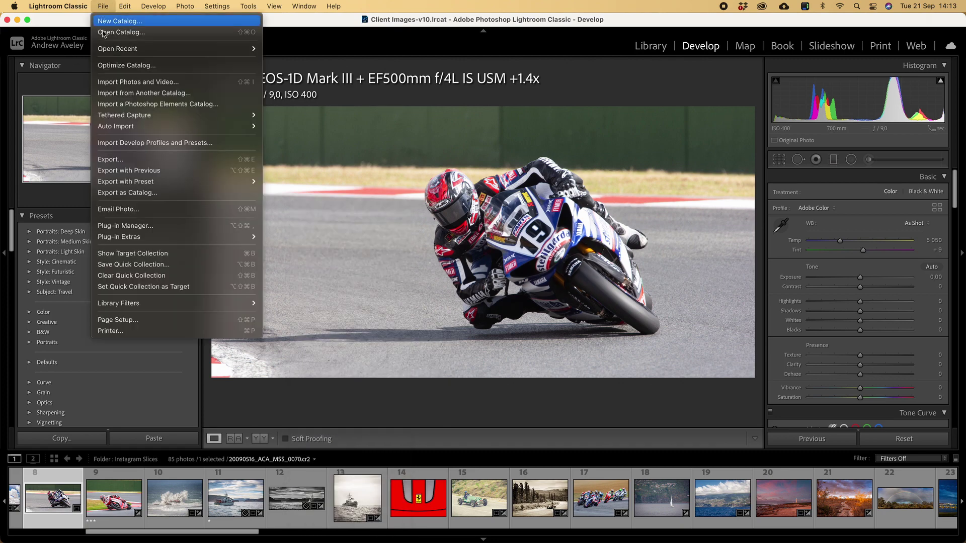
{"action": "left_click", "coordinate": [126, 160]}
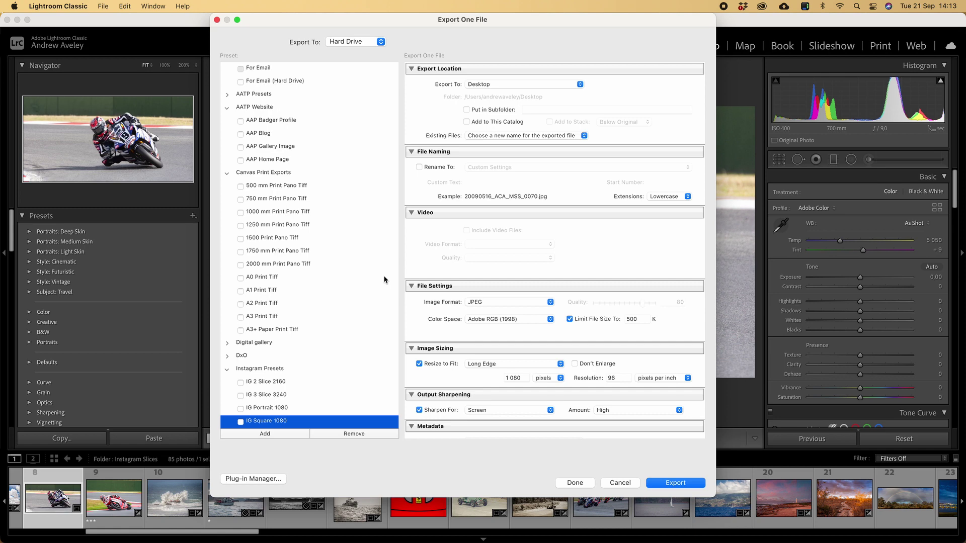
{"action": "scroll", "coordinate": [350, 305], "scroll_direction": "down", "scroll_amount": 2}
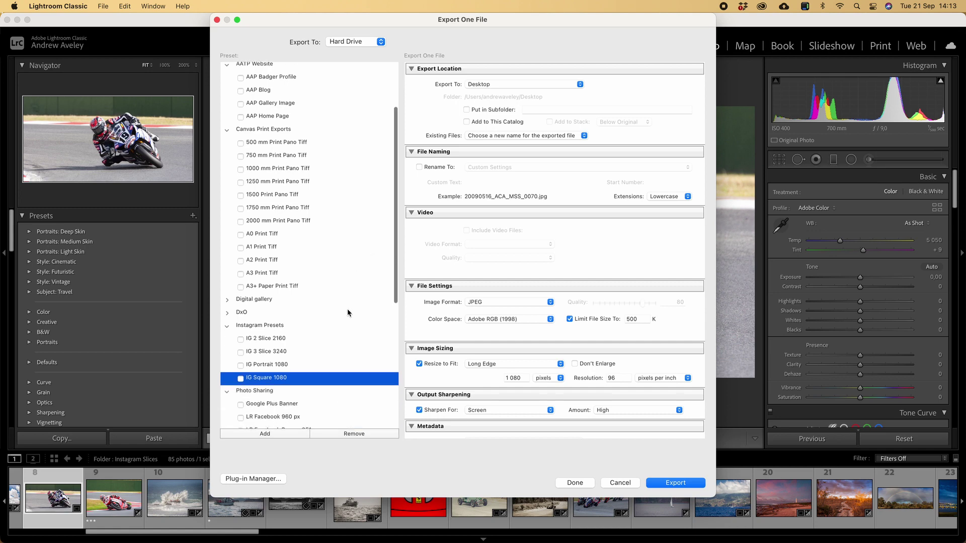
{"action": "left_click", "coordinate": [278, 342]}
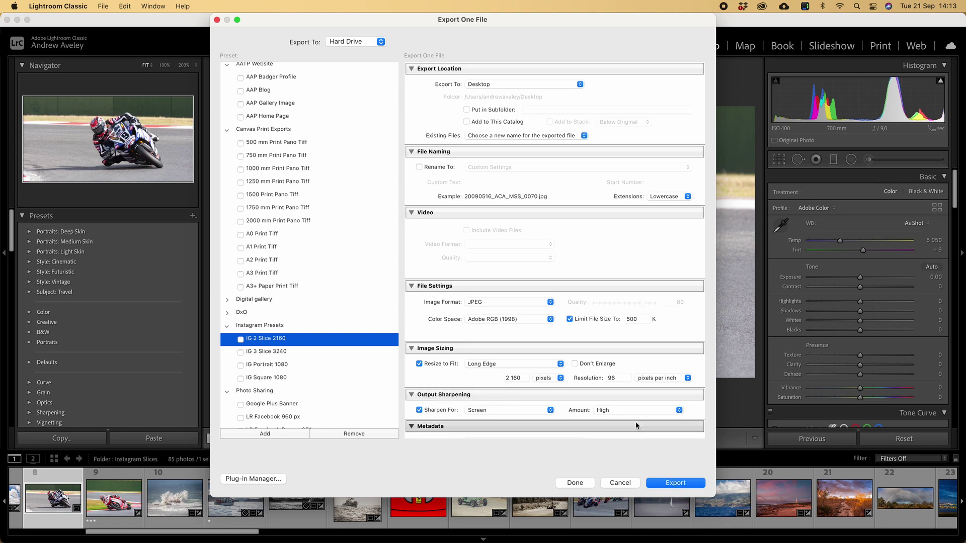
{"action": "left_click", "coordinate": [675, 483]}
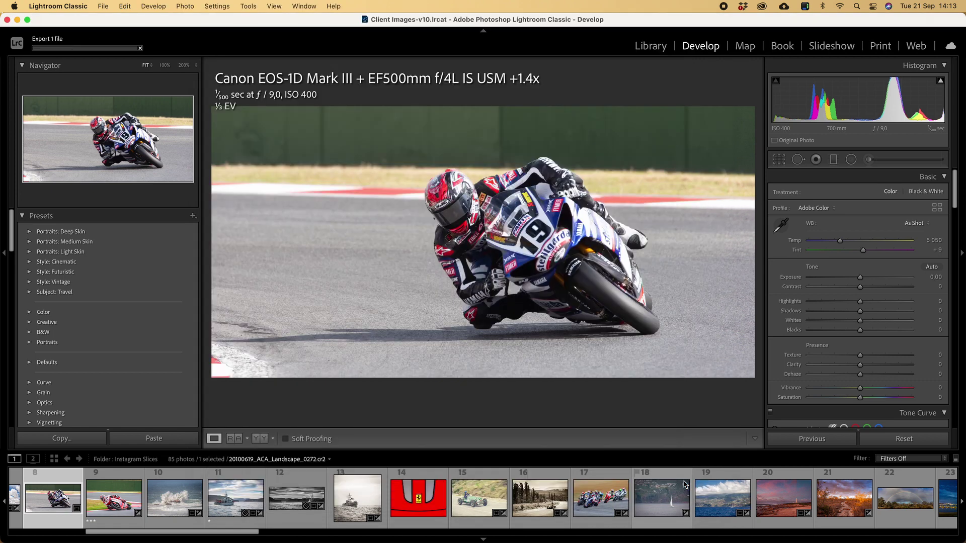
{"action": "key", "text": "super+h"}
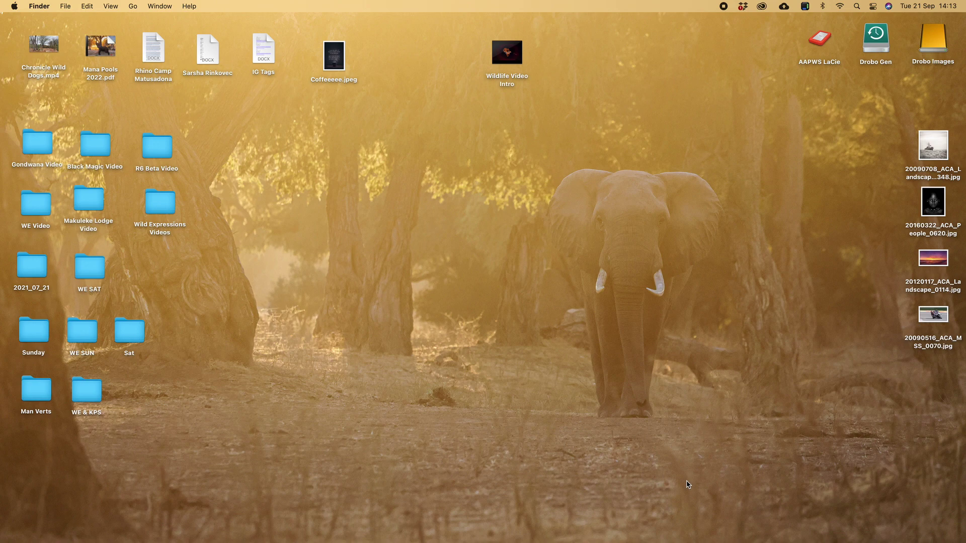
{"action": "double_click", "coordinate": [933, 319]}
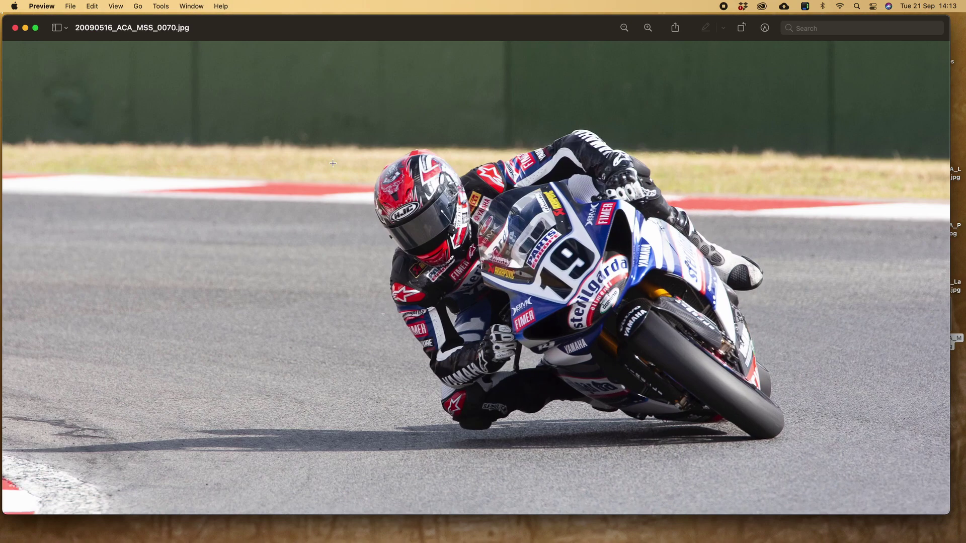
{"action": "left_click", "coordinate": [14, 28]}
{"action": "mouse_move", "coordinate": [503, 536]}
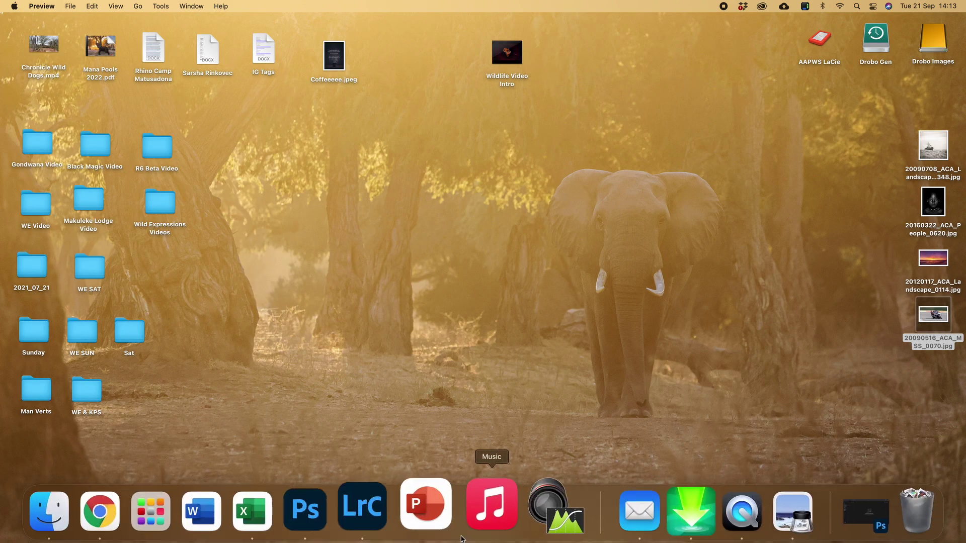
{"action": "left_click", "coordinate": [384, 521]}
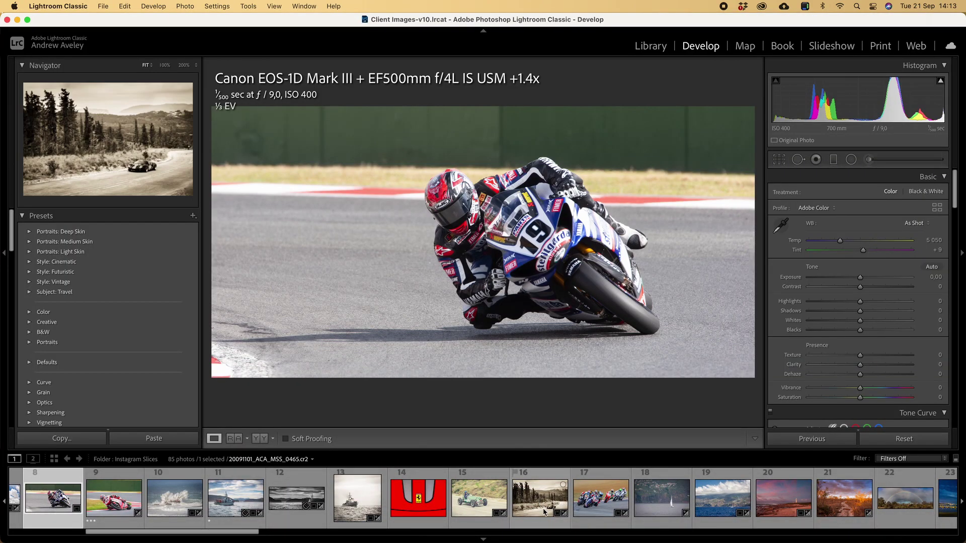
Find and select the rainbow landscape 20100812_ACA_Landscape_1110 in the filmstrip.
{"action": "left_click_drag", "start_coordinate": [245, 534], "coordinate": [257, 534]}
{"action": "left_click", "coordinate": [229, 503]}
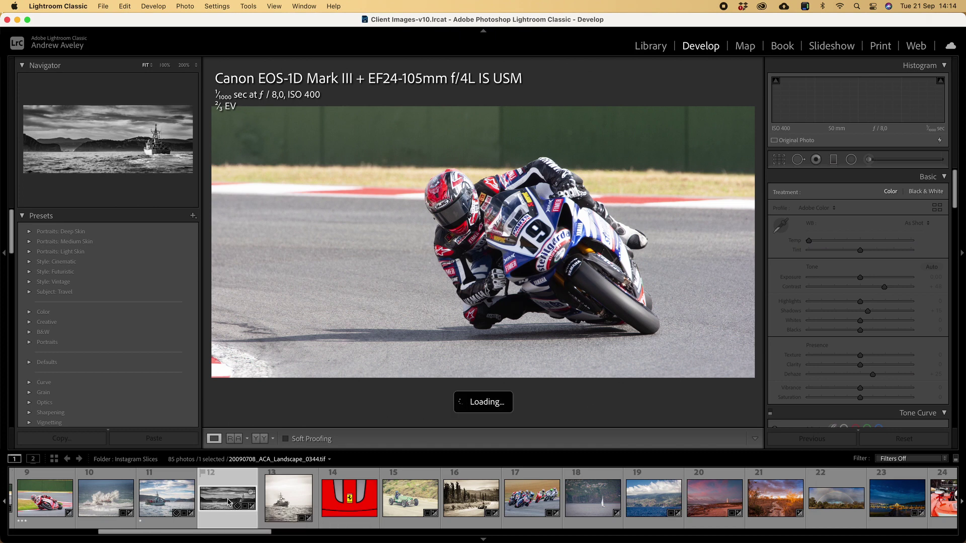
{"action": "scroll", "coordinate": [229, 502], "scroll_direction": "left", "scroll_amount": 5}
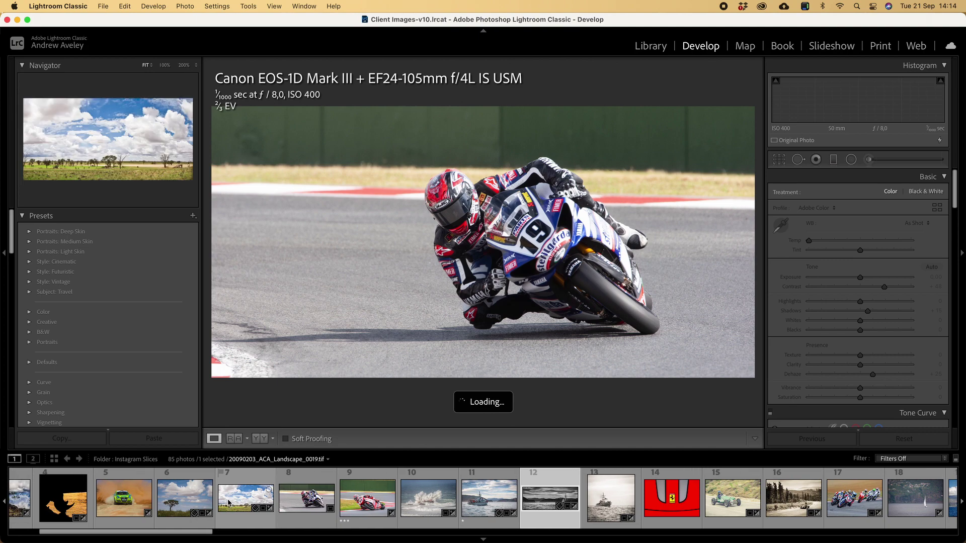
{"action": "scroll", "coordinate": [229, 502], "scroll_direction": "left", "scroll_amount": 3}
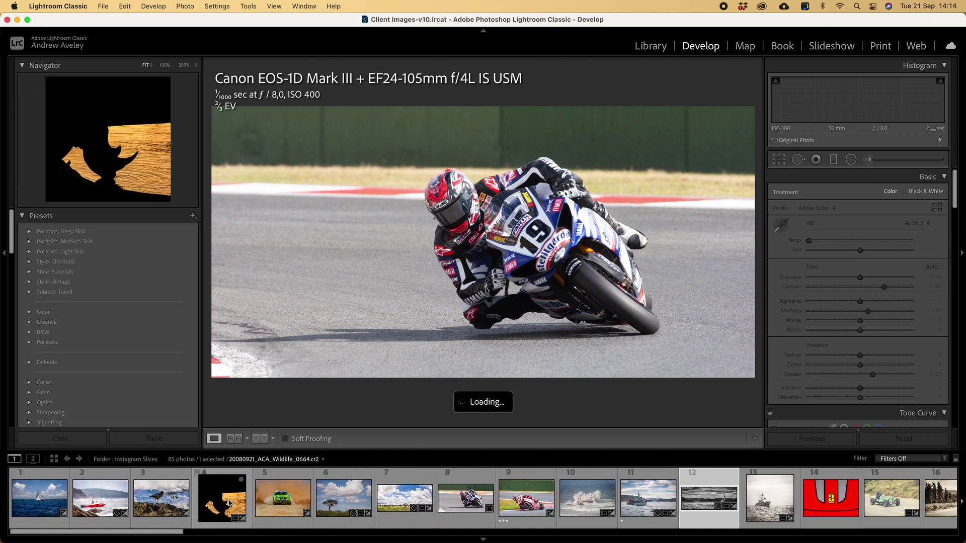
{"action": "scroll", "coordinate": [229, 502], "scroll_direction": "right", "scroll_amount": 4}
{"action": "scroll", "coordinate": [229, 502], "scroll_direction": "right", "scroll_amount": 10}
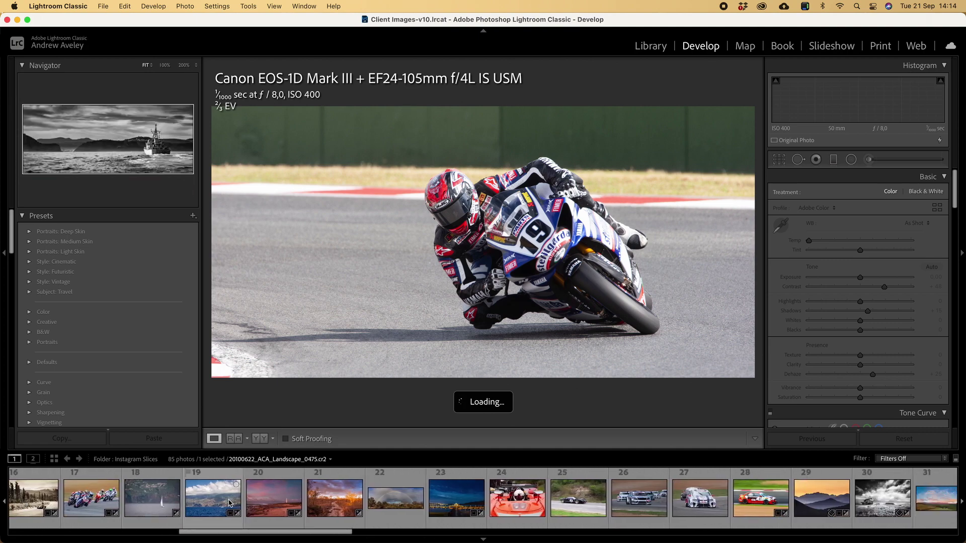
{"action": "left_click", "coordinate": [350, 498]}
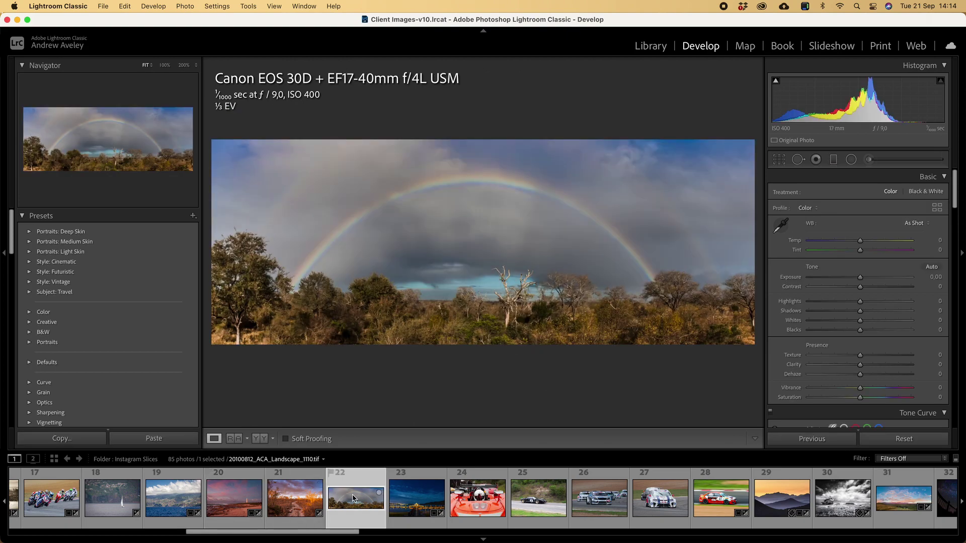
Crop the rainbow photo to a 3 x 1 aspect ratio and commit the crop.
{"action": "key", "text": "r"}
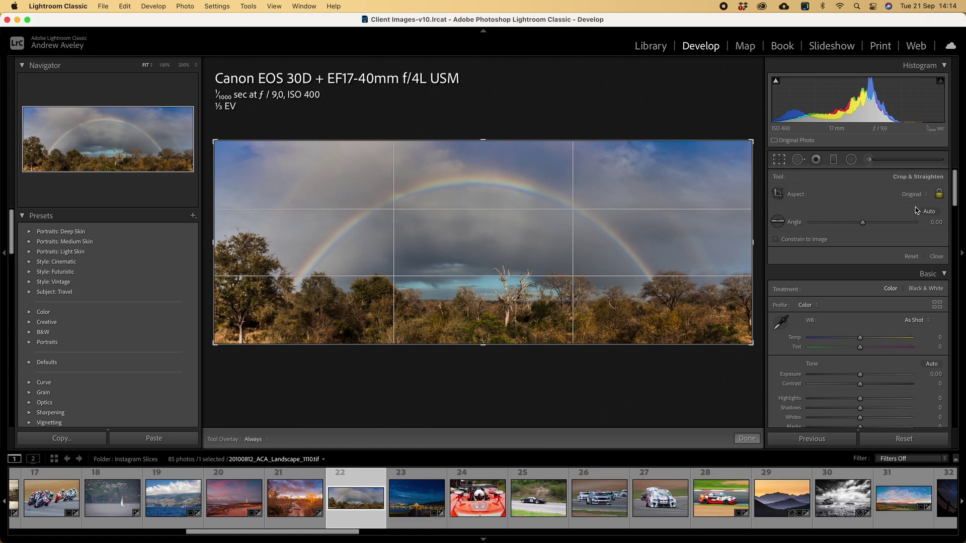
{"action": "left_click", "coordinate": [929, 194]}
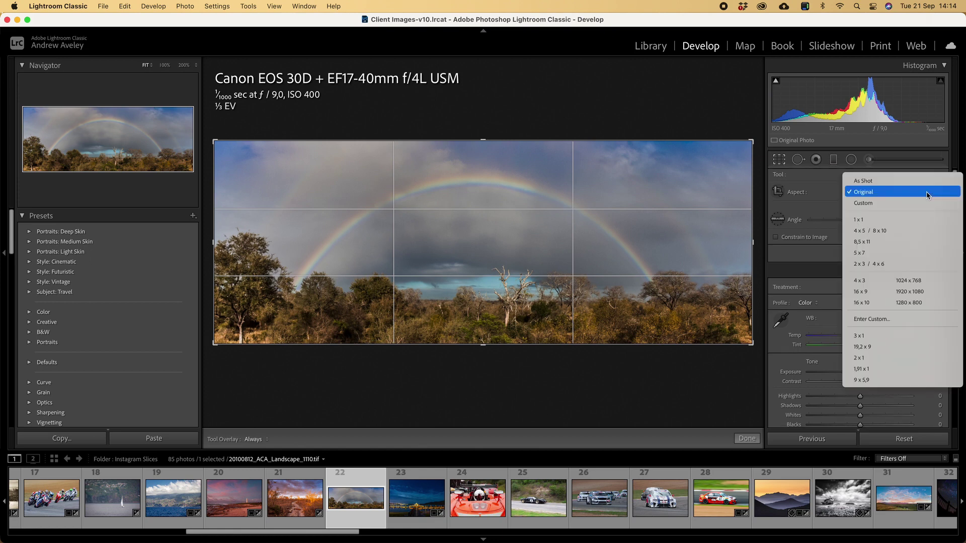
{"action": "left_click", "coordinate": [880, 336]}
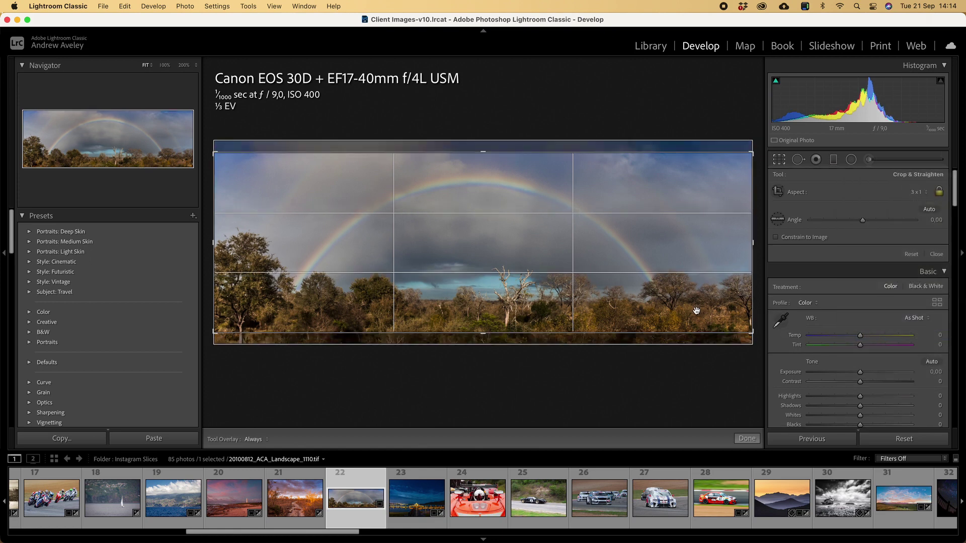
{"action": "key", "text": "Return"}
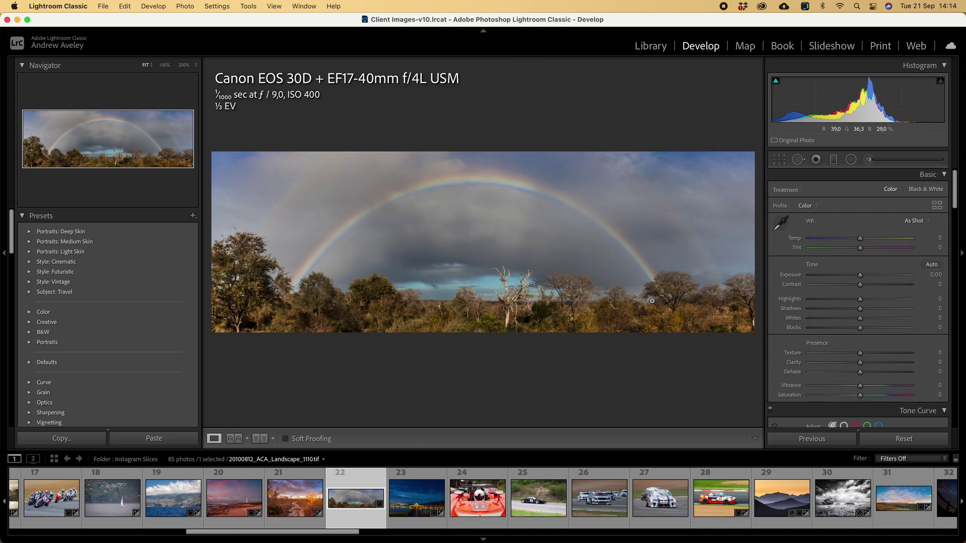
Export the rainbow panorama to the desktop using the IG 3 Slice 3240 preset.
{"action": "right_click", "coordinate": [633, 296]}
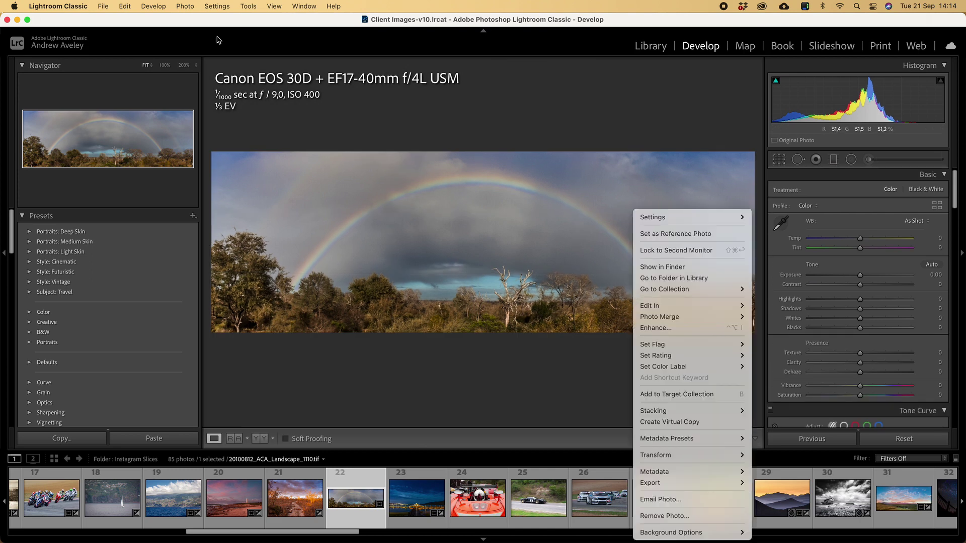
{"action": "left_click", "coordinate": [99, 8]}
{"action": "left_click", "coordinate": [101, 6]}
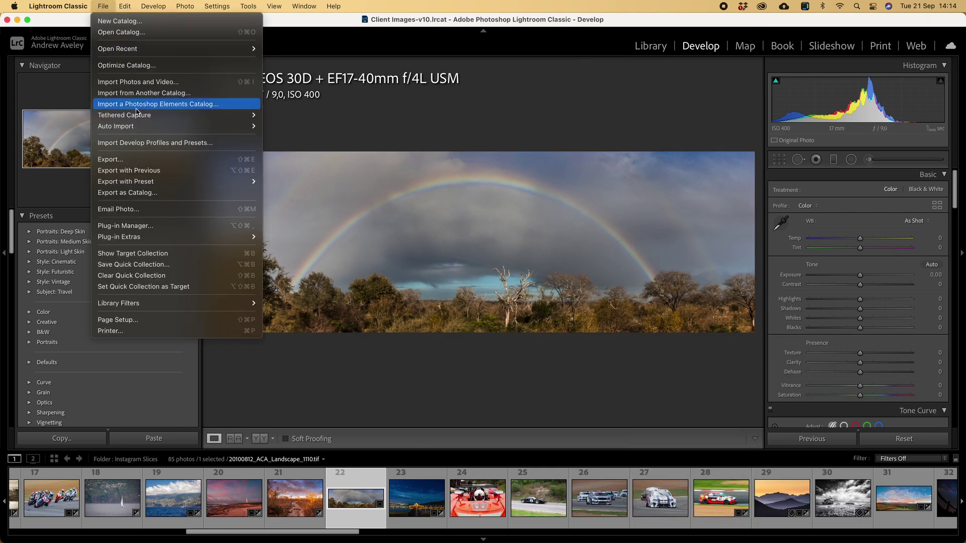
{"action": "left_click", "coordinate": [134, 159]}
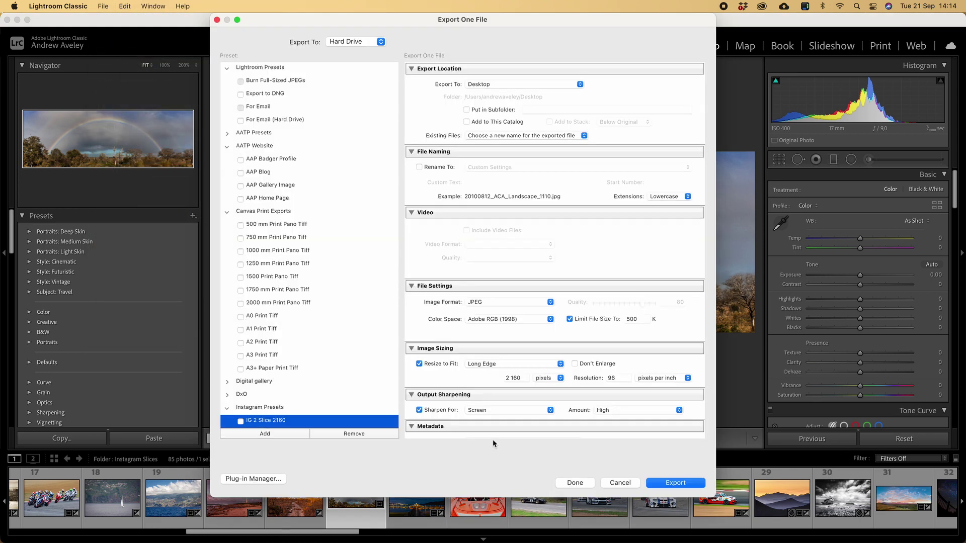
{"action": "scroll", "coordinate": [302, 404], "scroll_direction": "down", "scroll_amount": 2}
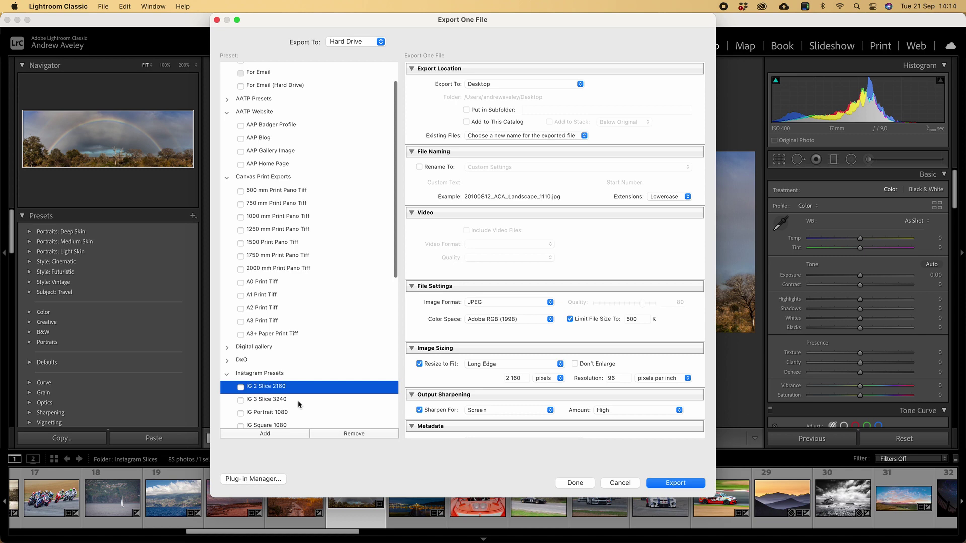
{"action": "left_click", "coordinate": [281, 400]}
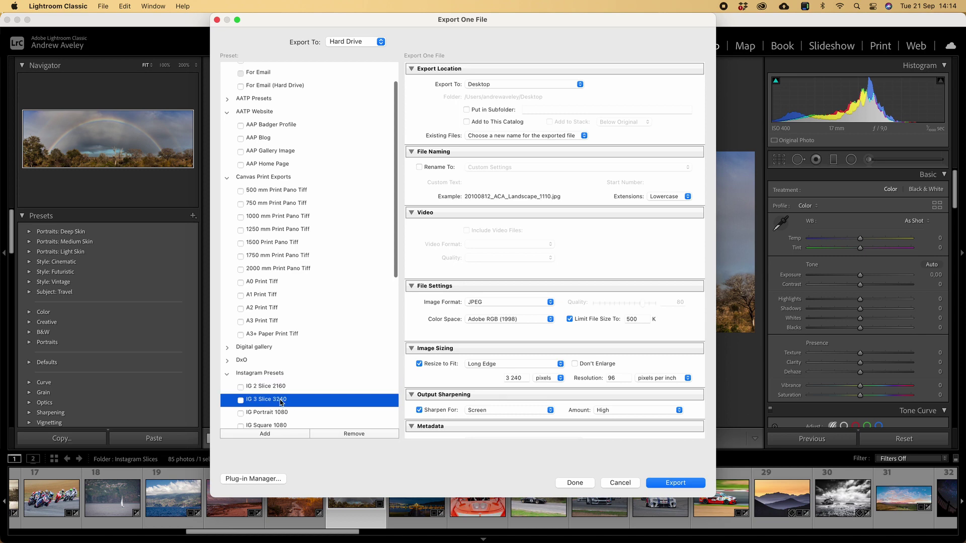
{"action": "left_click", "coordinate": [667, 484]}
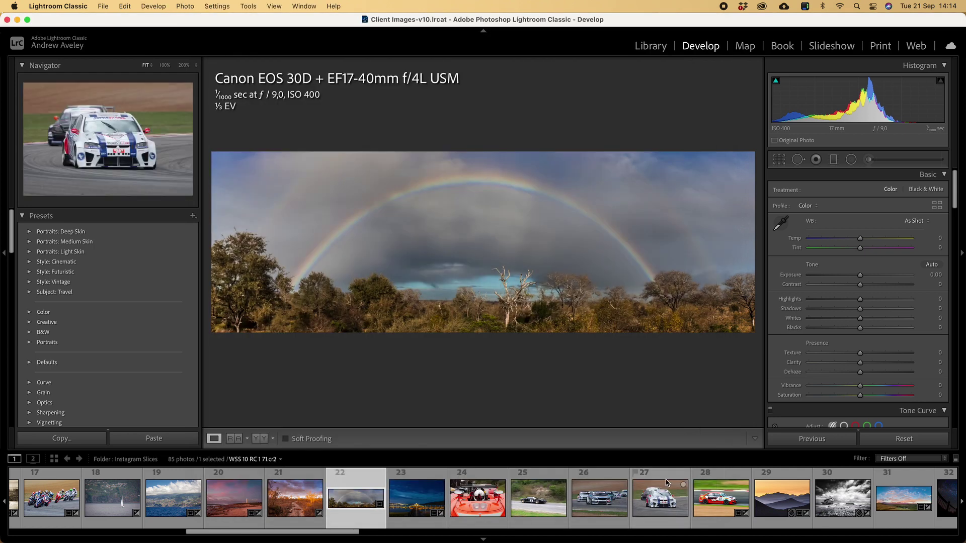
{"action": "key", "text": "super+h"}
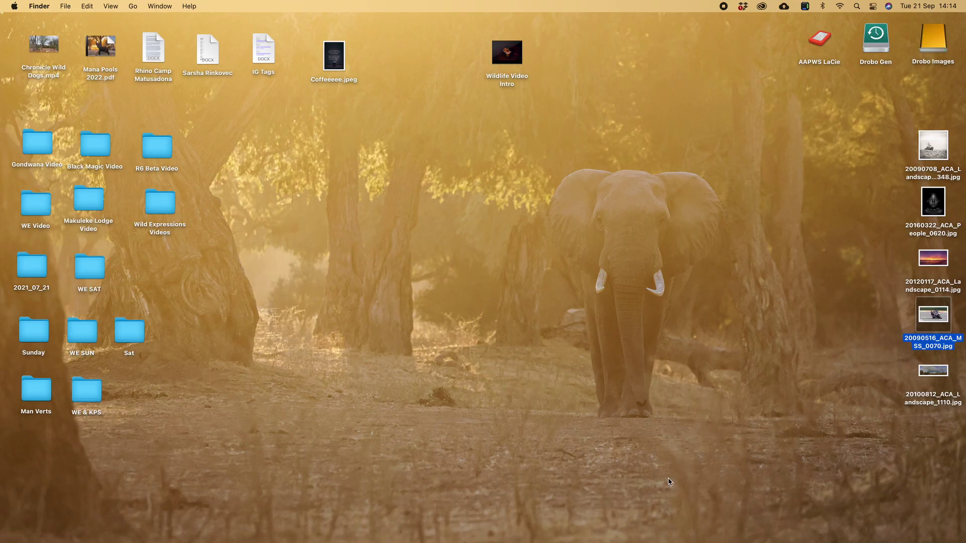
{"action": "double_click", "coordinate": [932, 371]}
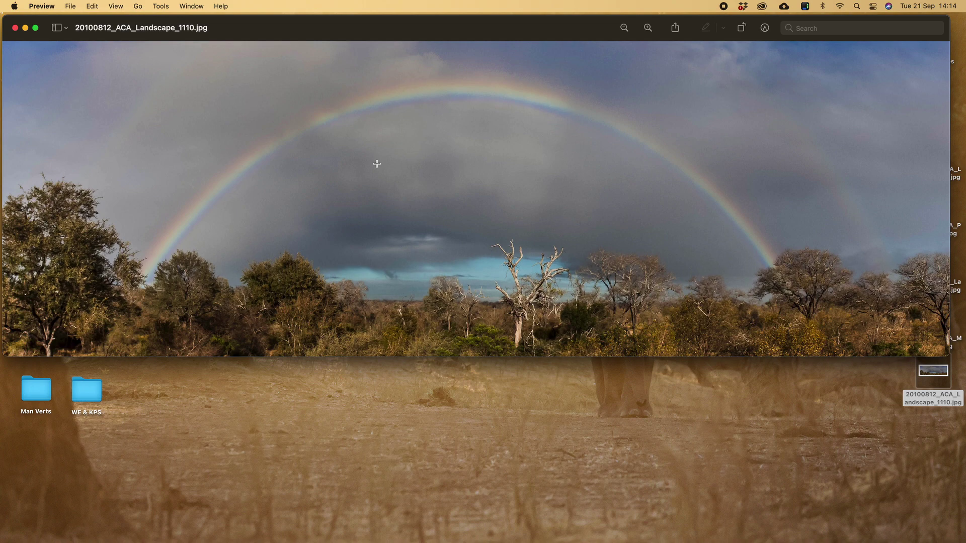
{"action": "left_click", "coordinate": [15, 28]}
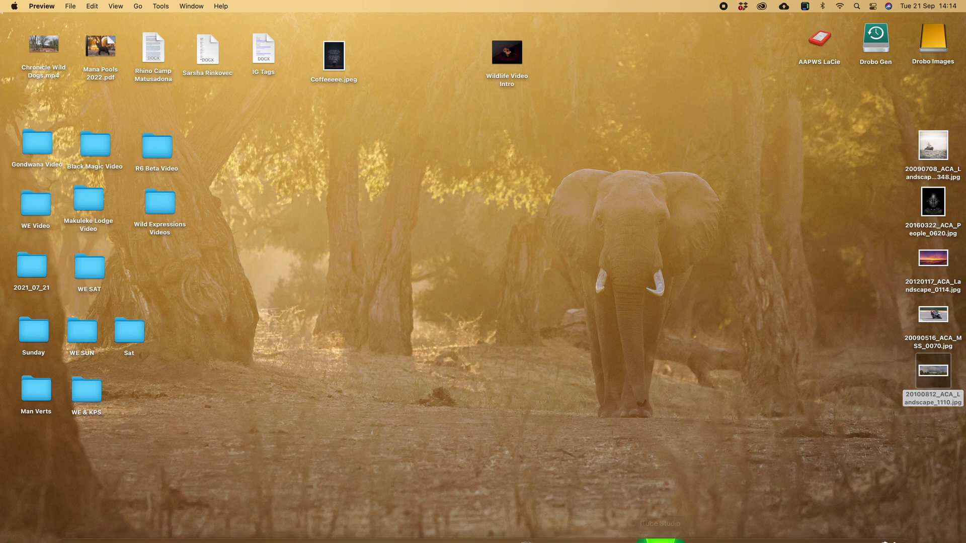
{"action": "left_click", "coordinate": [387, 521]}
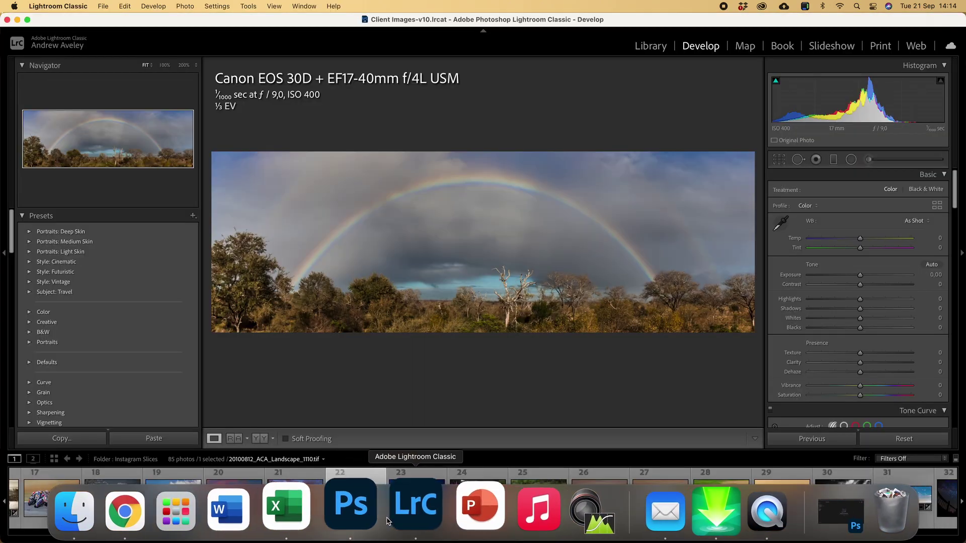